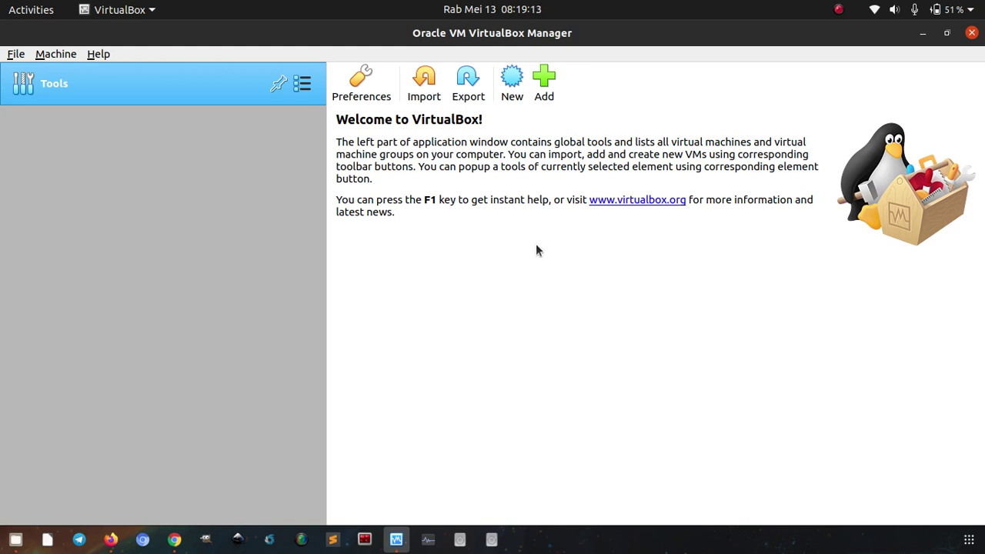
Start a new VM named CentOS8 with 1024 MB memory and a dynamically allocated VDI disk.
{"action": "left_click", "coordinate": [512, 99]}
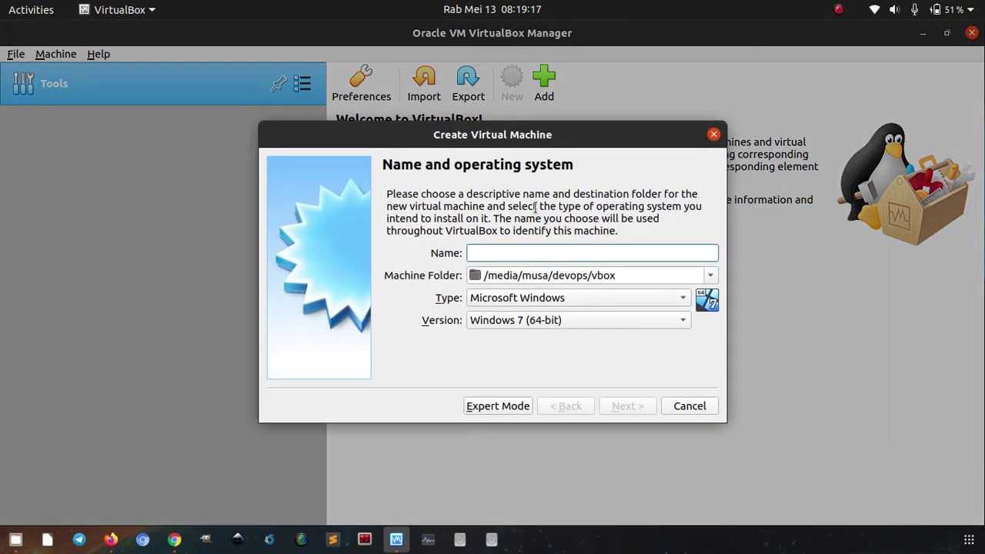
{"action": "type", "text": "Ce"}
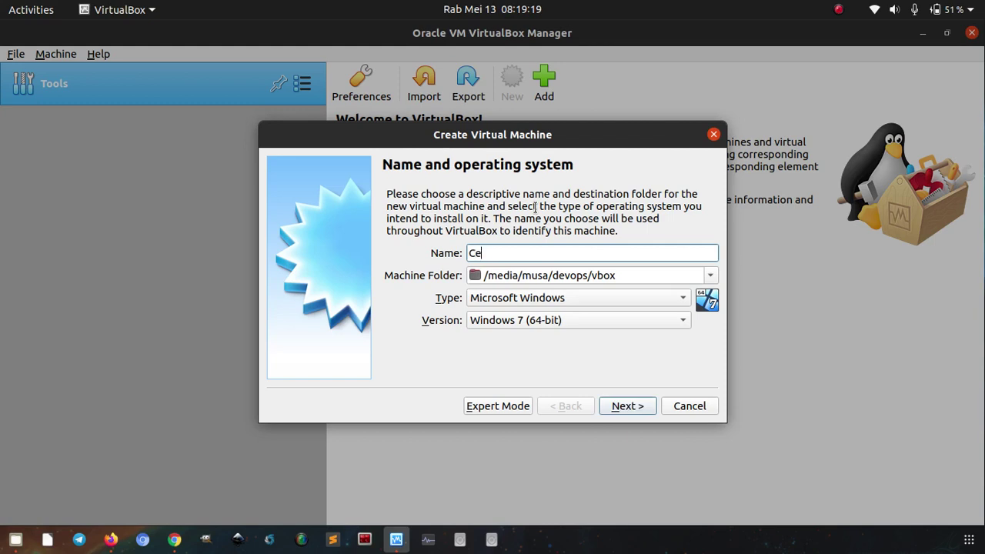
{"action": "type", "text": "ntO"}
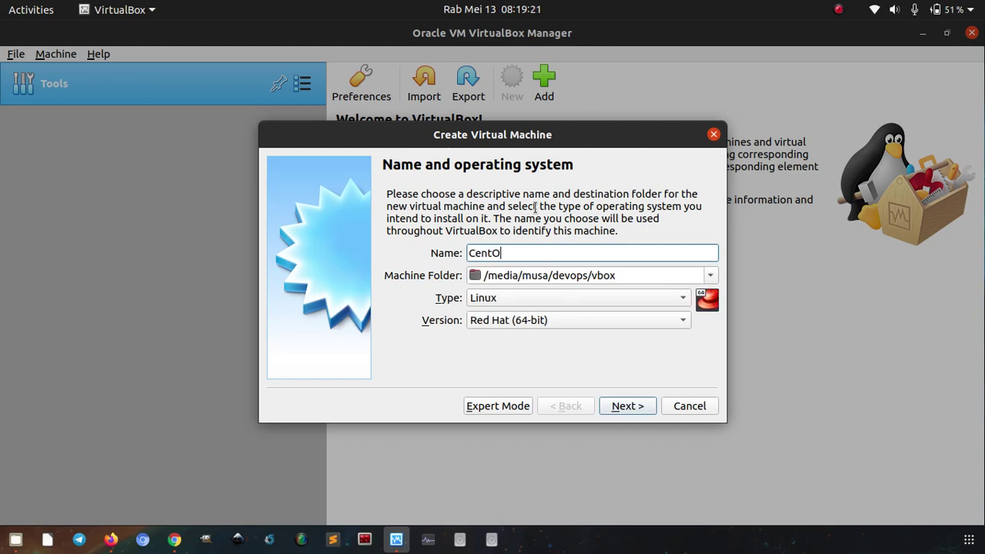
{"action": "type", "text": "S8"}
{"action": "left_click", "coordinate": [621, 404]}
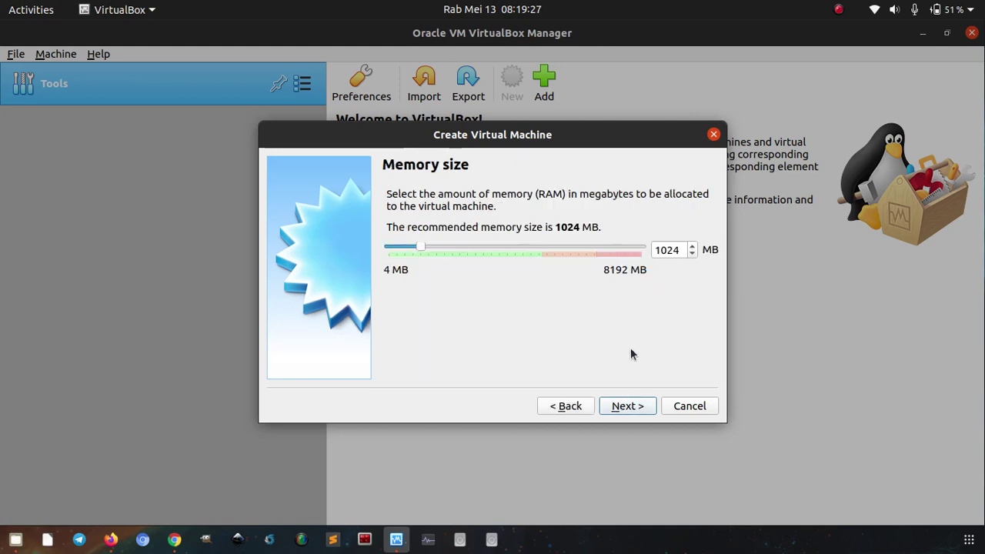
{"action": "left_click", "coordinate": [616, 406]}
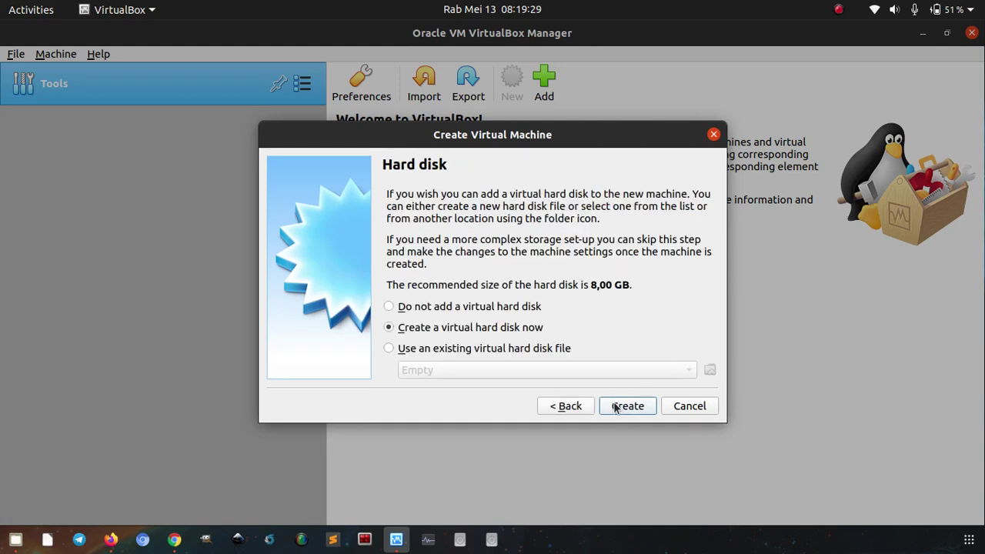
{"action": "left_click", "coordinate": [615, 407]}
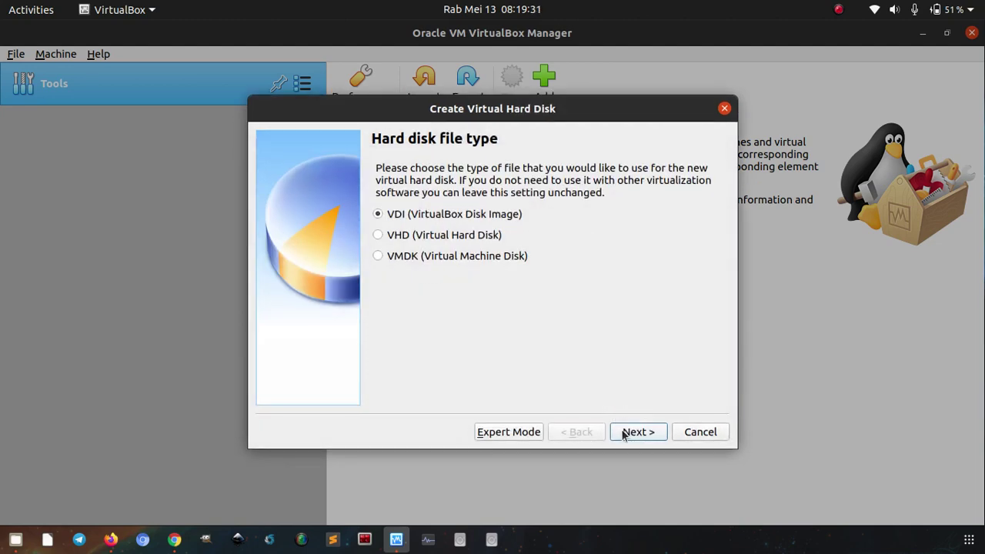
{"action": "left_click", "coordinate": [623, 433]}
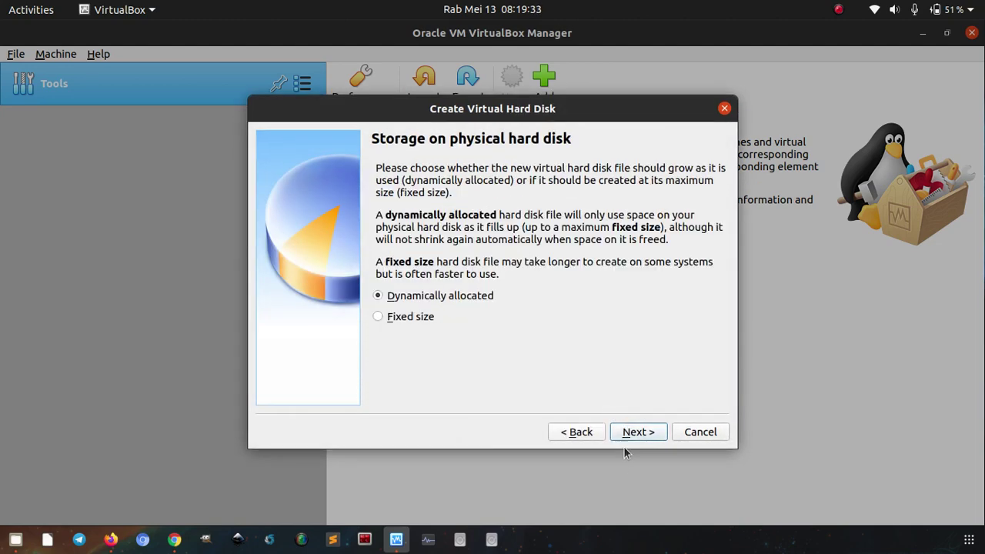
{"action": "left_click", "coordinate": [636, 432]}
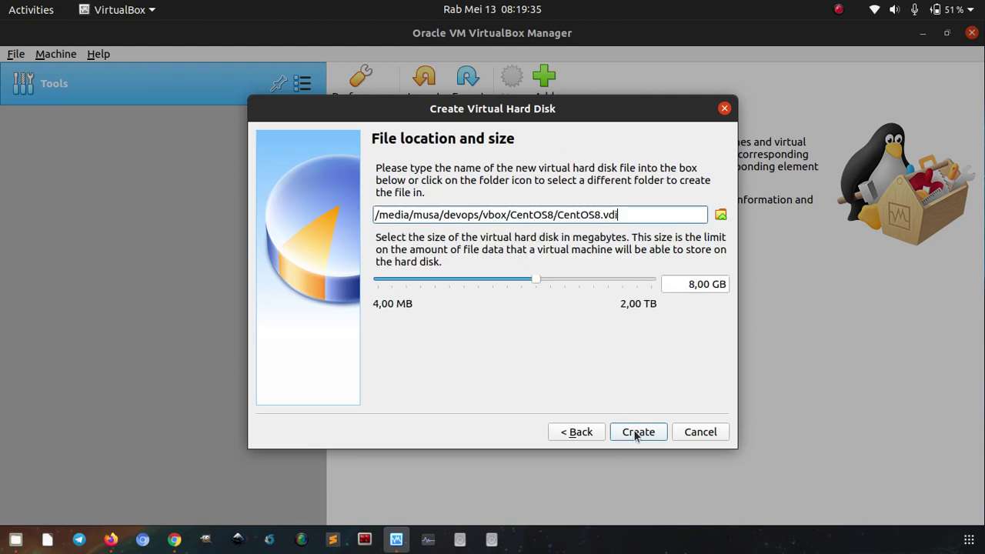
Set the virtual disk size to 50 GB and finish creating the CentOS8 machine.
{"action": "left_click", "coordinate": [688, 286]}
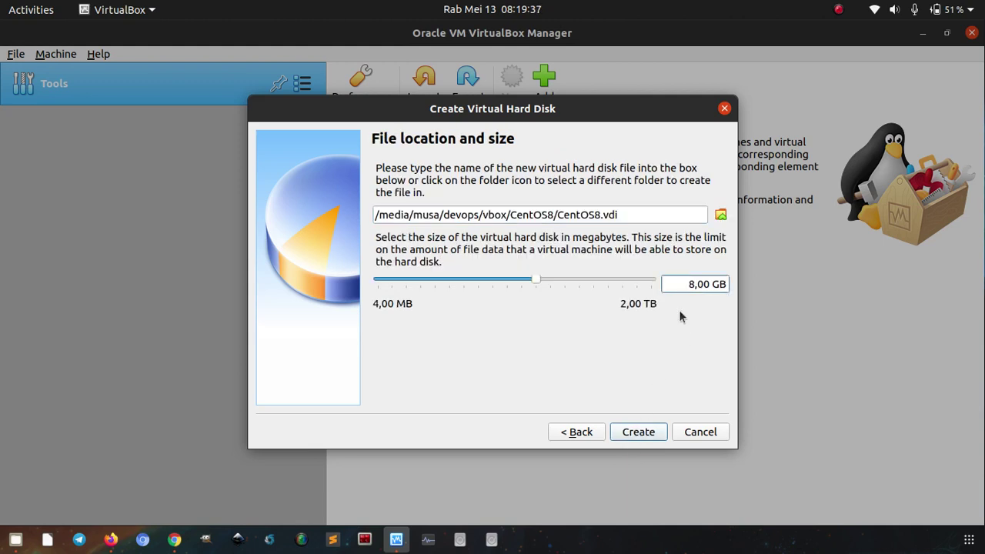
{"action": "key", "text": "Delete"}
{"action": "type", "text": "50"}
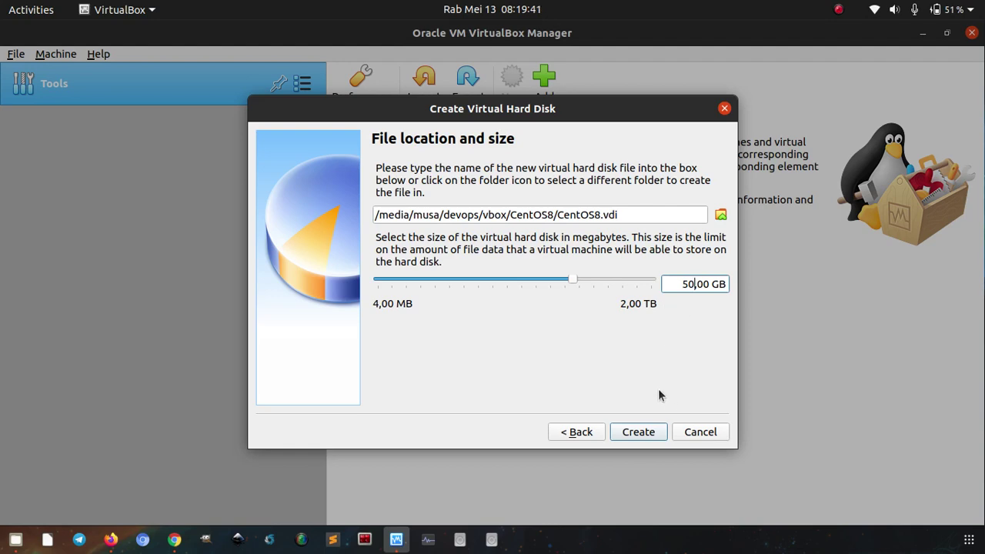
{"action": "left_click", "coordinate": [630, 433]}
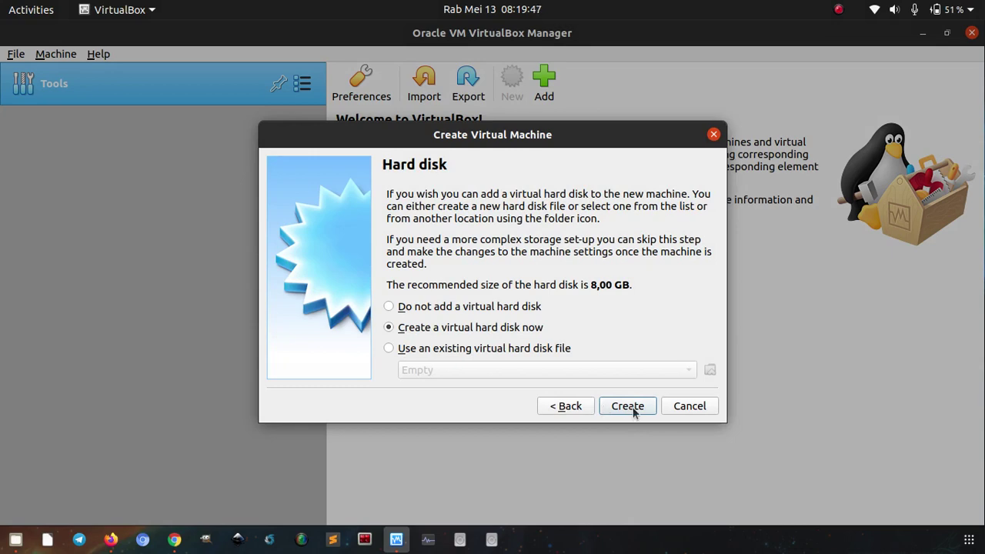
{"action": "left_click", "coordinate": [633, 407]}
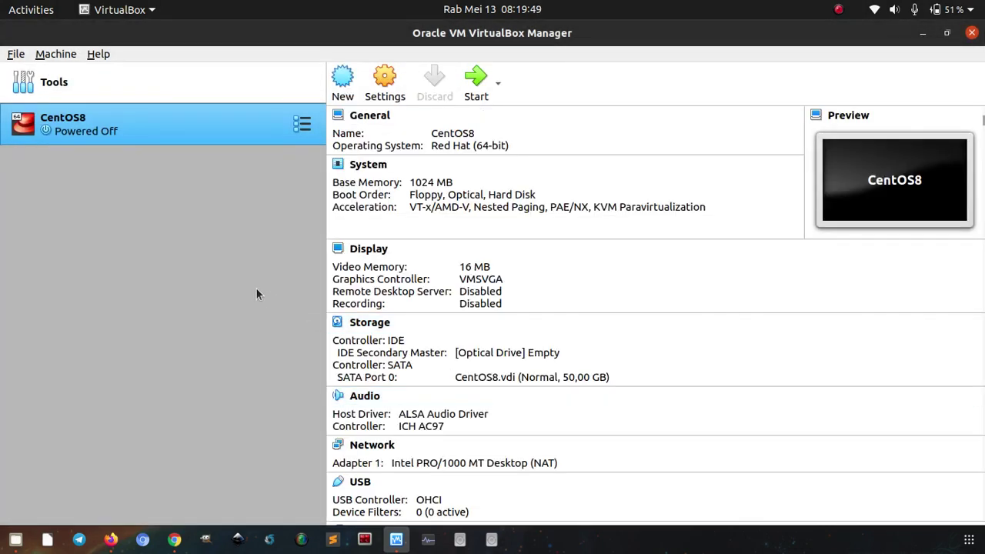
Open the CentOS8 Storage settings and select the empty optical drive.
{"action": "left_click", "coordinate": [390, 103]}
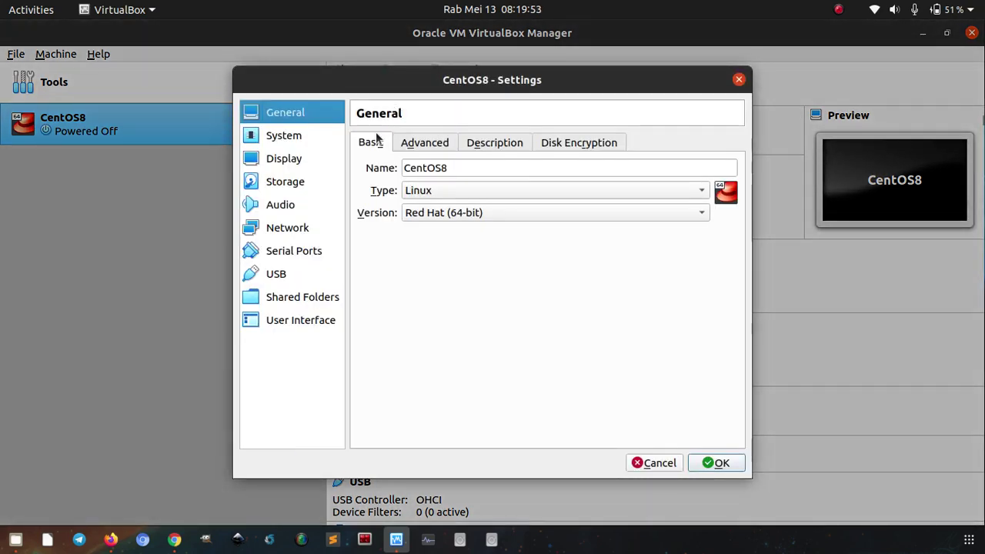
{"action": "left_click", "coordinate": [303, 184]}
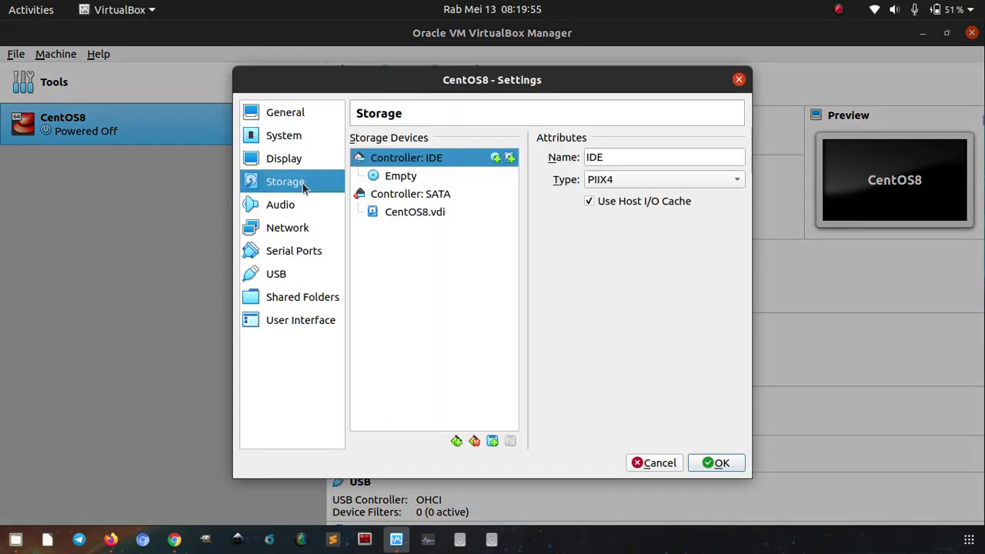
{"action": "left_click", "coordinate": [388, 178]}
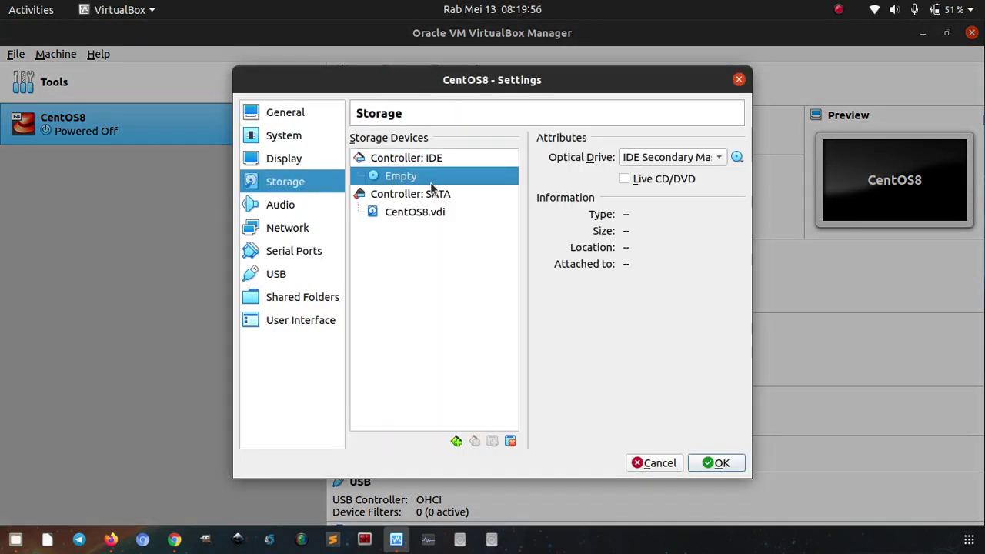
{"action": "left_click", "coordinate": [738, 157]}
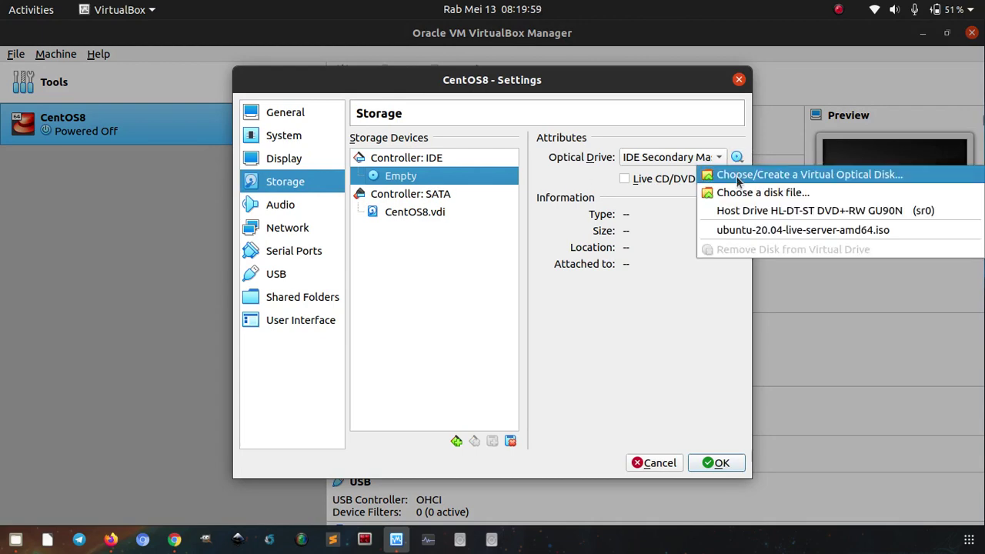
{"action": "left_click", "coordinate": [738, 177]}
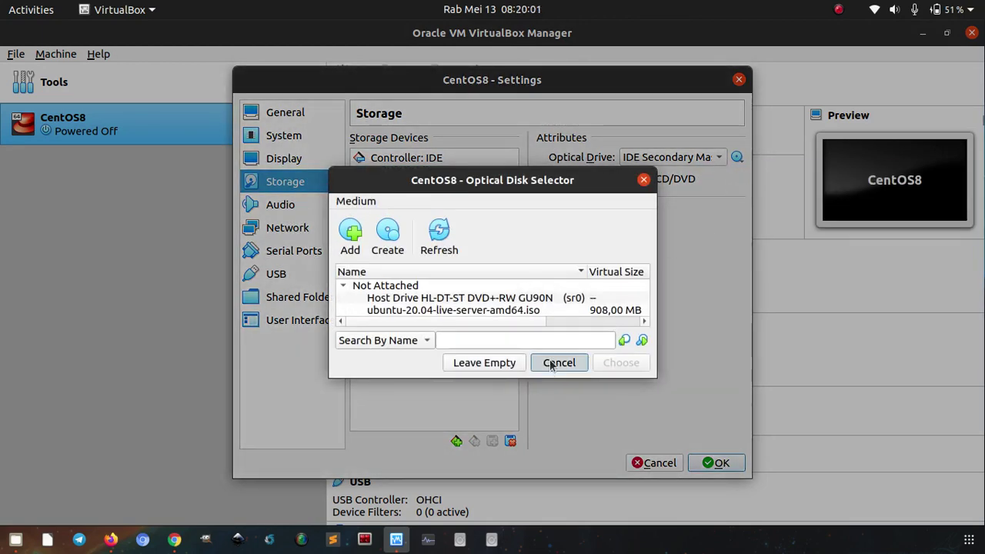
{"action": "left_click", "coordinate": [552, 363]}
Load CentOS-8-x86_64-1905-dvd1.iso into the optical drive and show the Network attachment options.
{"action": "left_click", "coordinate": [737, 157]}
{"action": "left_click", "coordinate": [749, 194]}
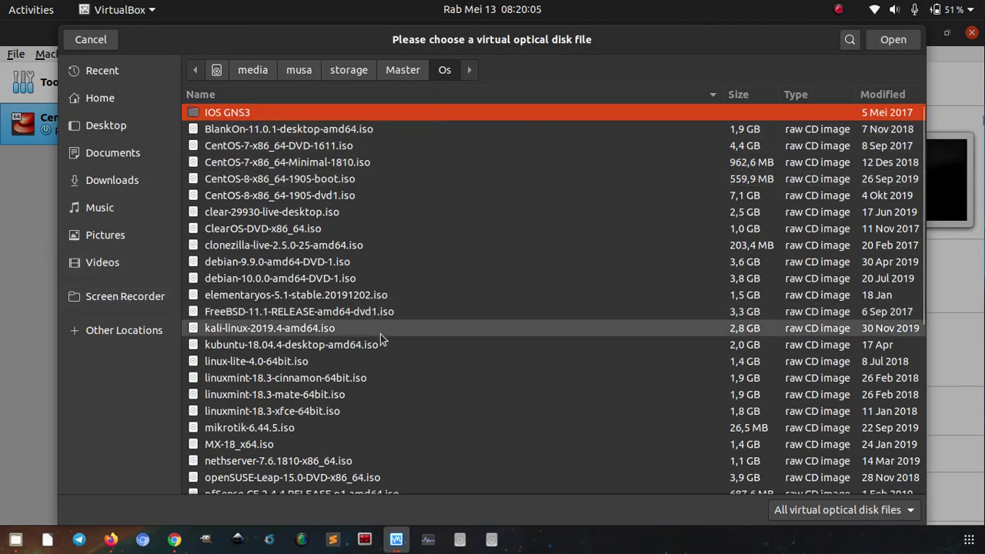
{"action": "left_click", "coordinate": [322, 183]}
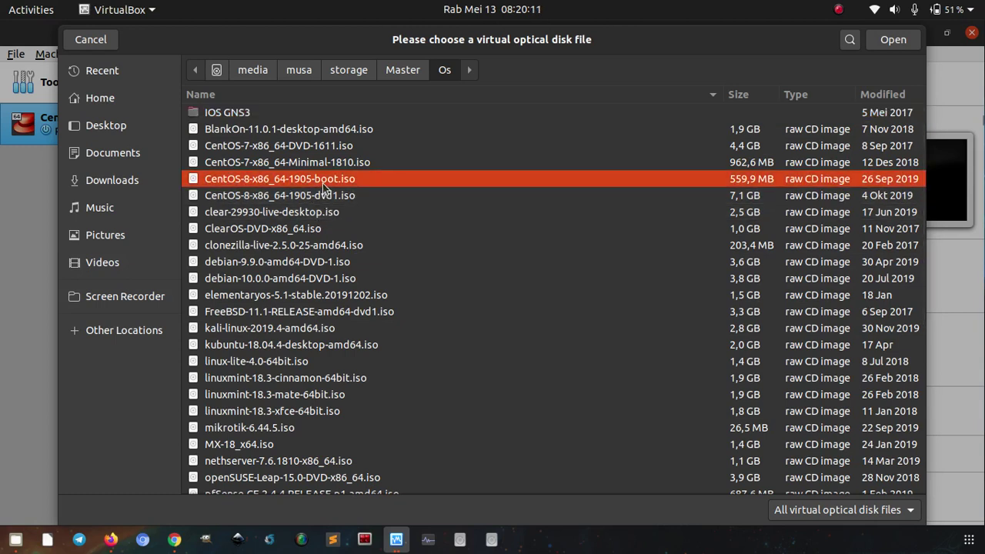
{"action": "left_click", "coordinate": [326, 196]}
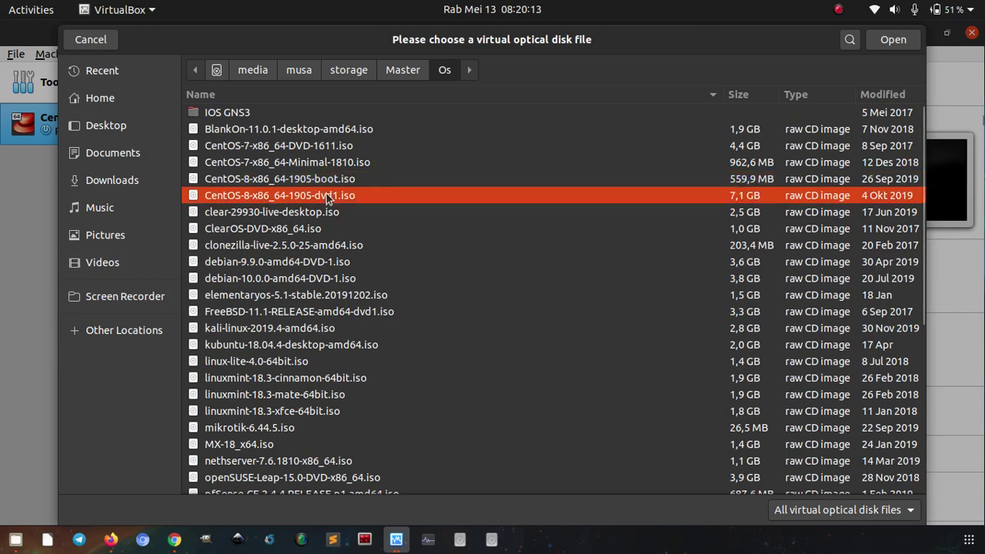
{"action": "double_click", "coordinate": [326, 196]}
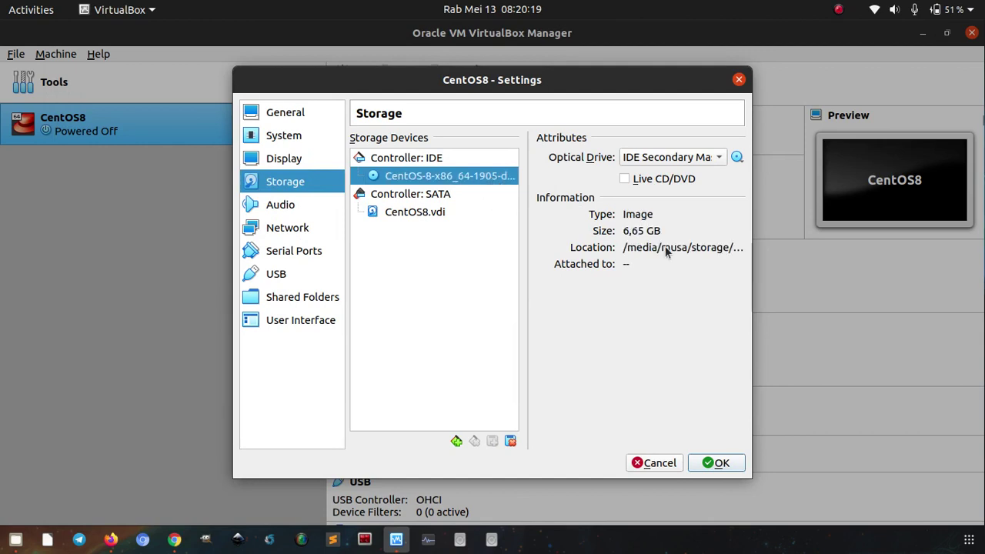
{"action": "left_click_drag", "start_coordinate": [527, 187], "coordinate": [554, 187]}
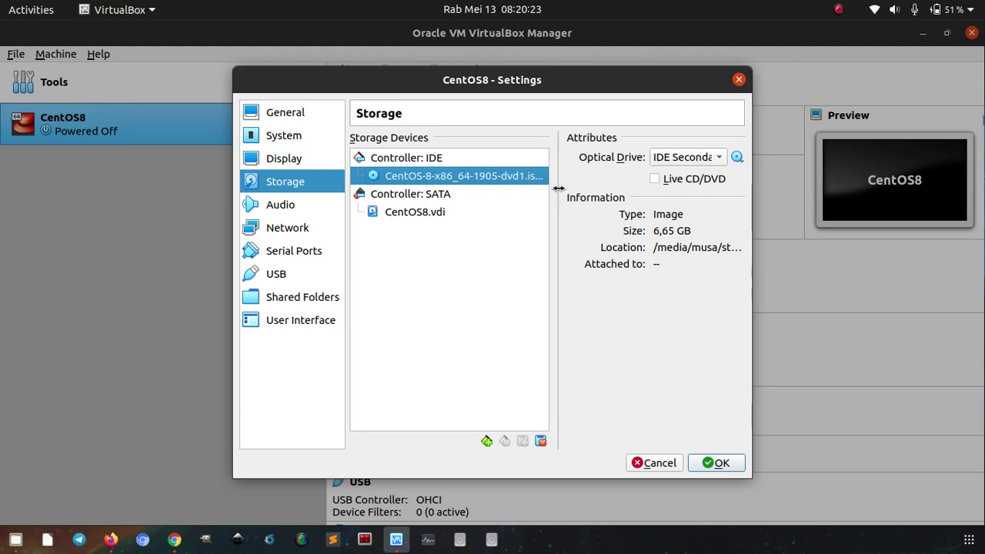
{"action": "left_click", "coordinate": [301, 236]}
{"action": "left_click", "coordinate": [470, 192]}
Enable Adapter 2 as a Host-only Adapter on vboxnet0, keeping Adapter 1 on NAT, and save.
{"action": "left_click", "coordinate": [470, 191]}
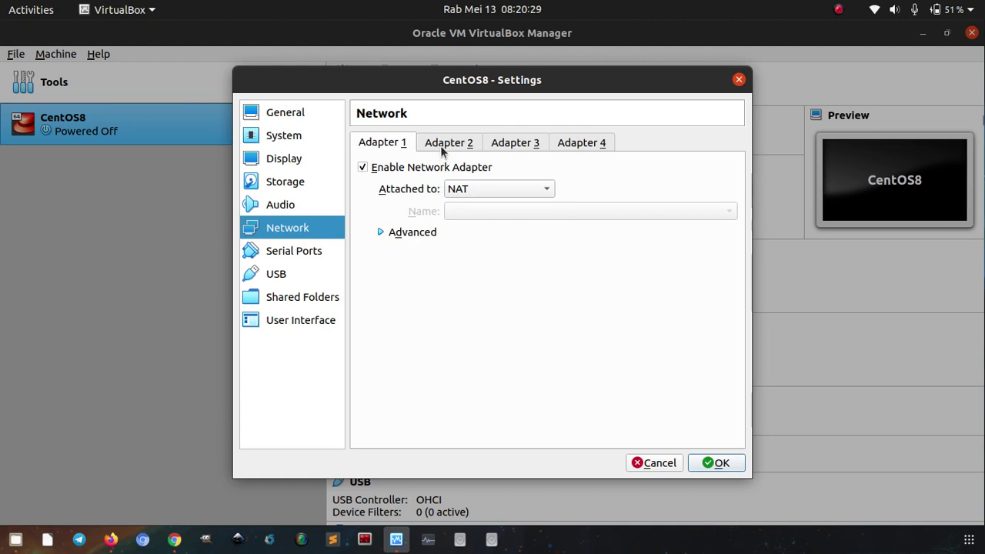
{"action": "left_click", "coordinate": [440, 144]}
{"action": "left_click", "coordinate": [441, 167]}
{"action": "left_click", "coordinate": [469, 189]}
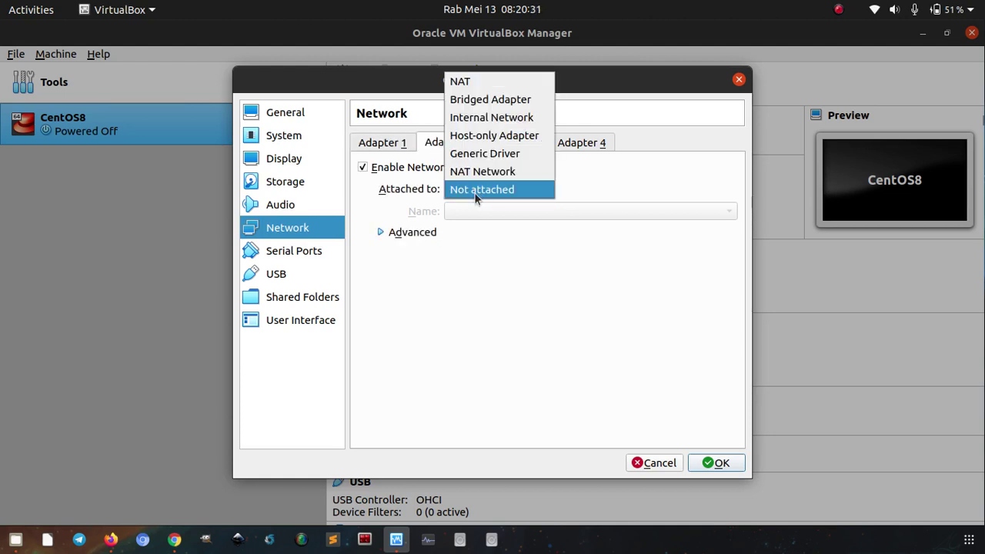
{"action": "left_click", "coordinate": [480, 138]}
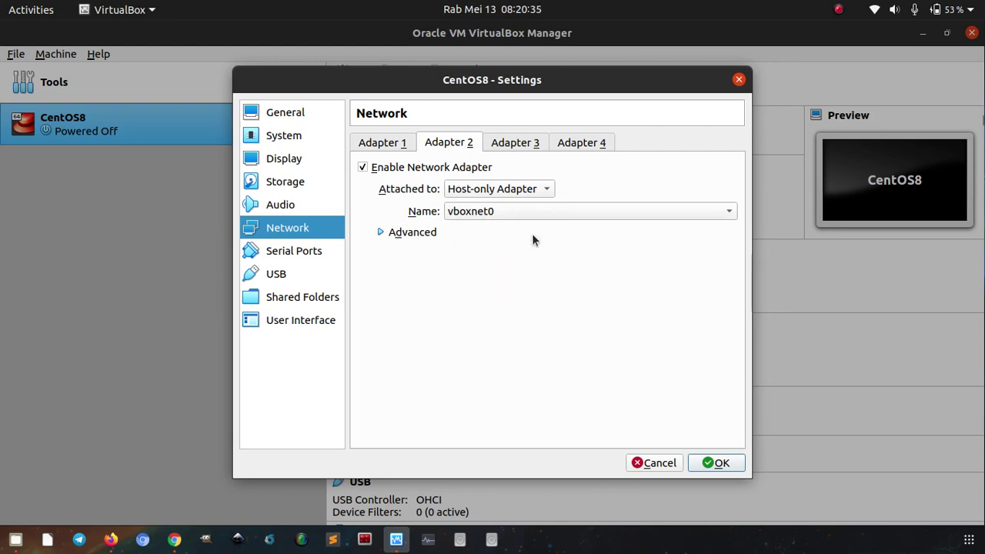
{"action": "left_click", "coordinate": [697, 465]}
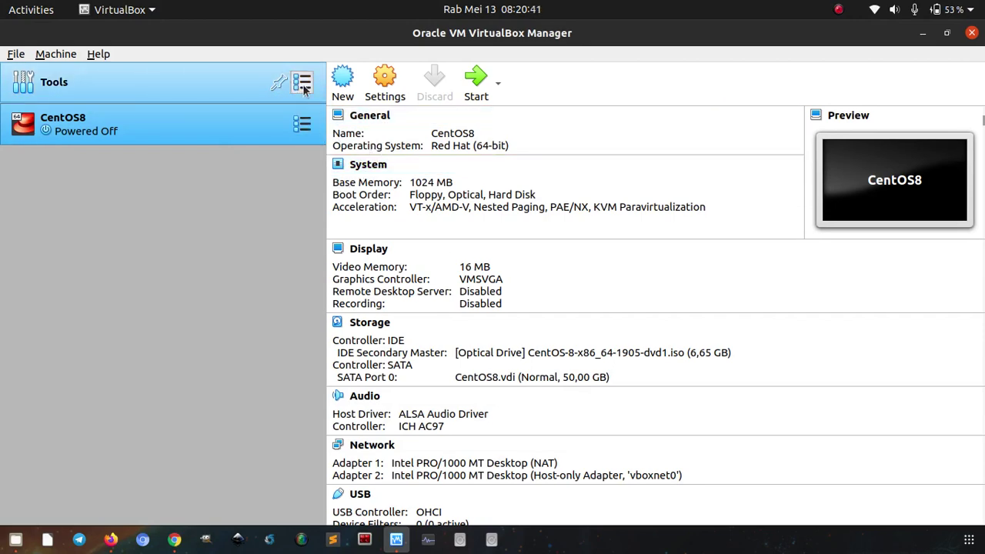
{"action": "left_click", "coordinate": [303, 86]}
{"action": "left_click", "coordinate": [339, 143]}
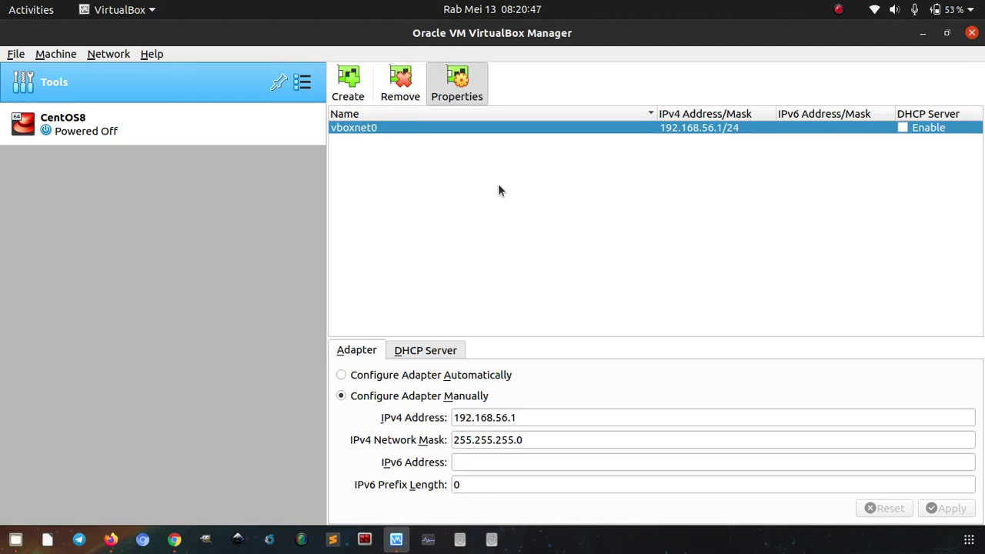
{"action": "left_click", "coordinate": [535, 417]}
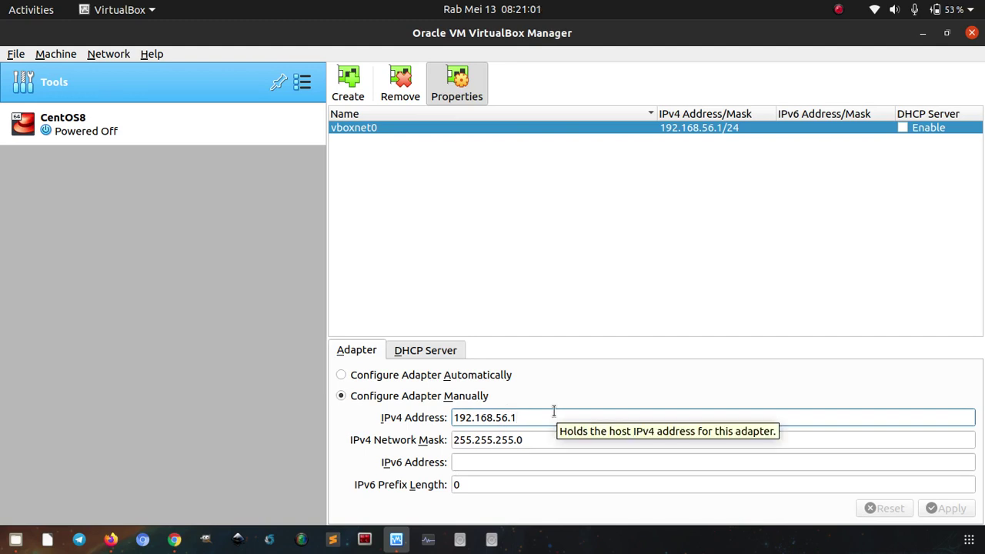
{"action": "left_click", "coordinate": [435, 357]}
{"action": "left_click", "coordinate": [369, 353]}
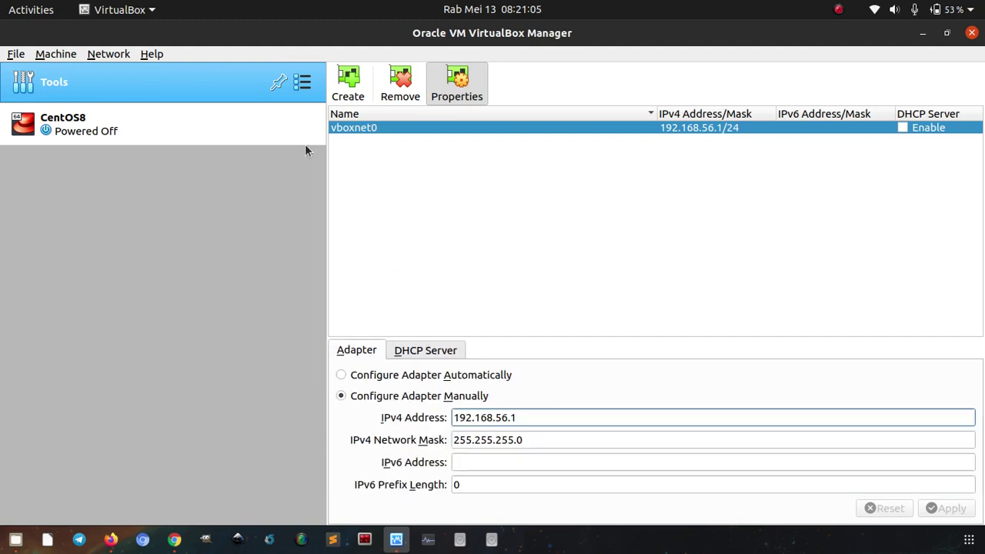
{"action": "left_click", "coordinate": [197, 123]}
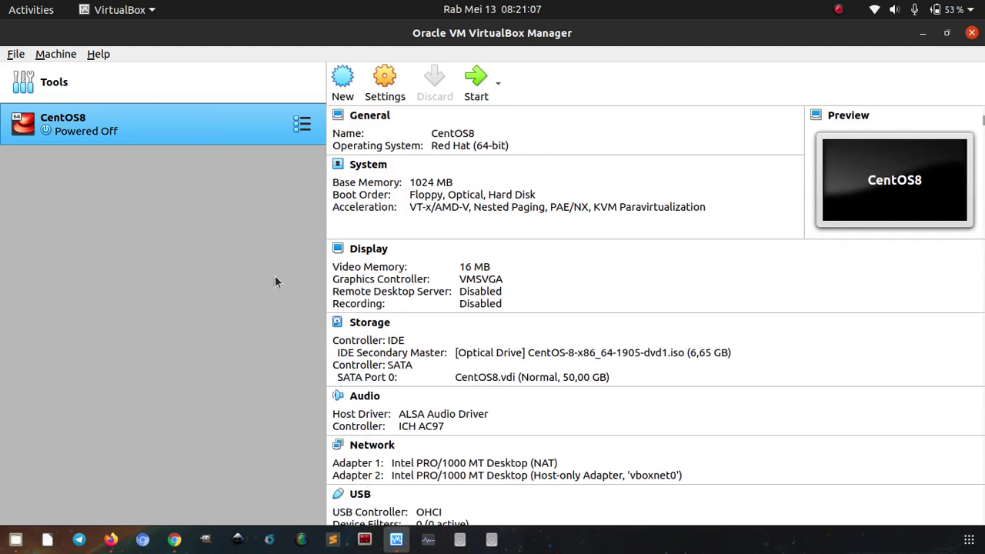
Start CentOS8, choosing CentOS-8-x86_64-1905-dvd1.iso as the start-up disk.
{"action": "left_click", "coordinate": [475, 91]}
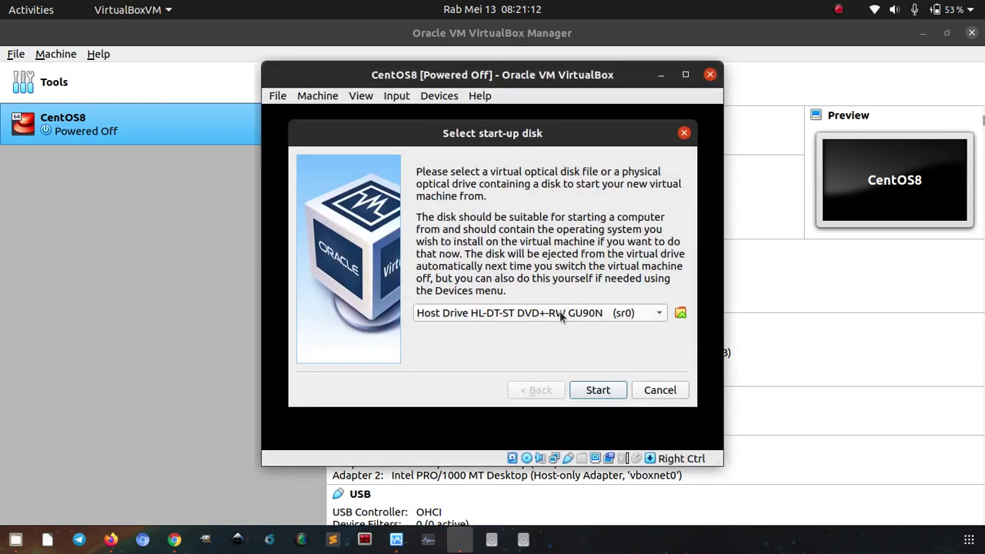
{"action": "left_click", "coordinate": [557, 315]}
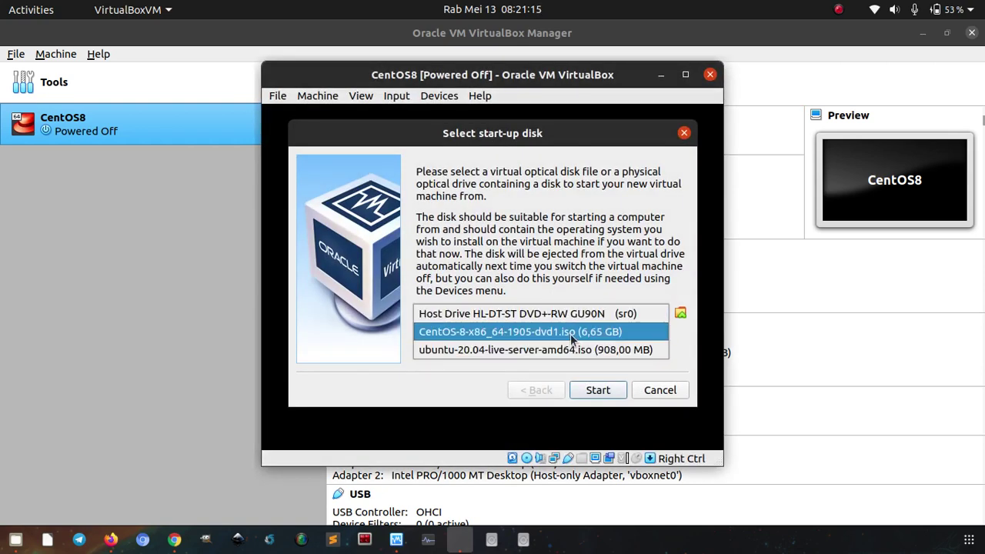
{"action": "left_click", "coordinate": [570, 334]}
{"action": "left_click", "coordinate": [598, 391]}
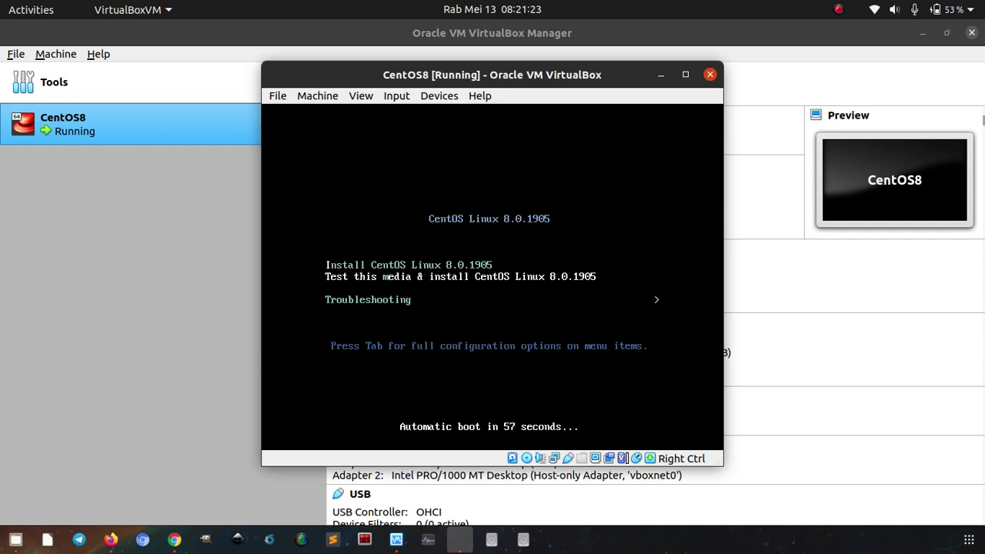
Launch Install CentOS Linux 8.0.1905 and wait for the English (United States) language page.
{"action": "key", "text": "Return"}
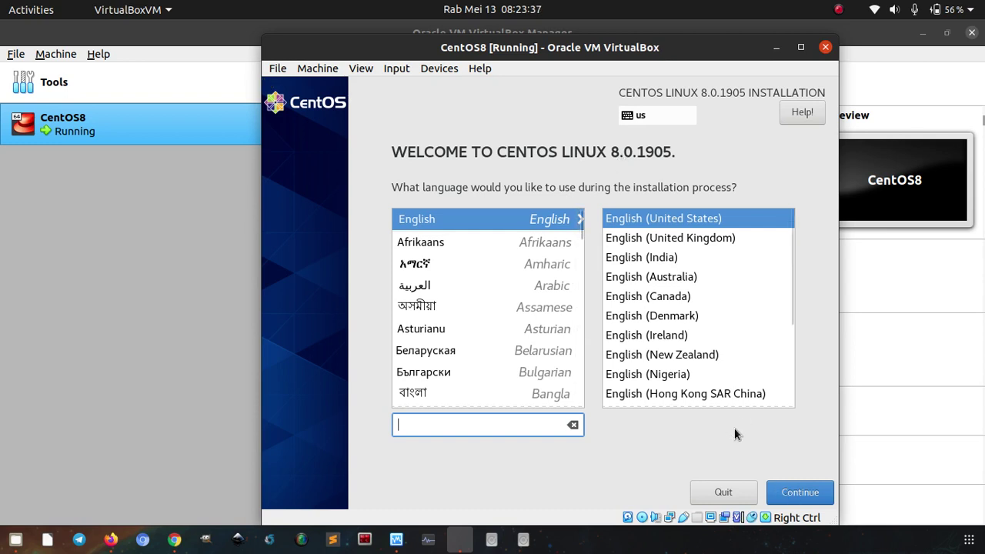
{"action": "left_click", "coordinate": [809, 497]}
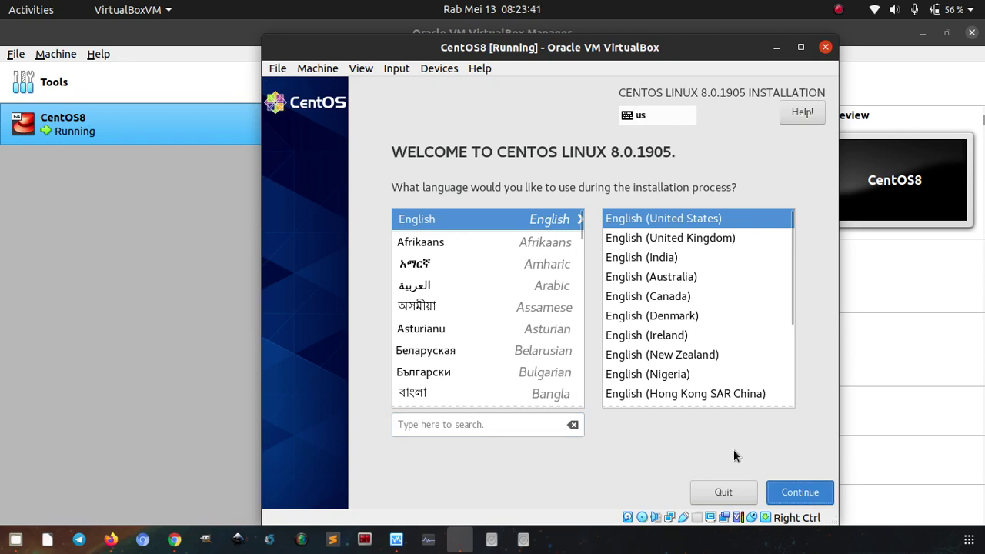
Continue with English to the Installation Summary and maximize the VM window.
{"action": "left_click", "coordinate": [785, 490]}
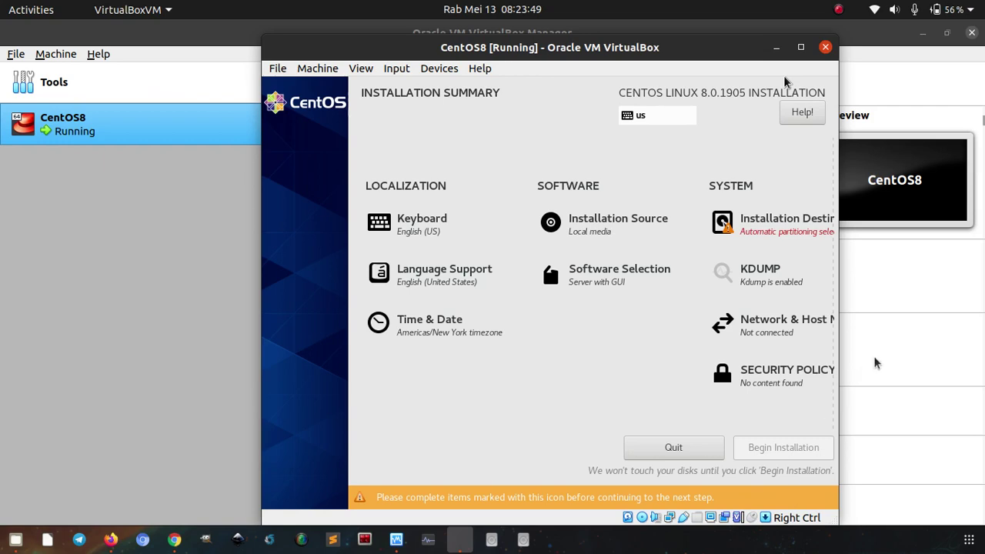
{"action": "left_click", "coordinate": [801, 47]}
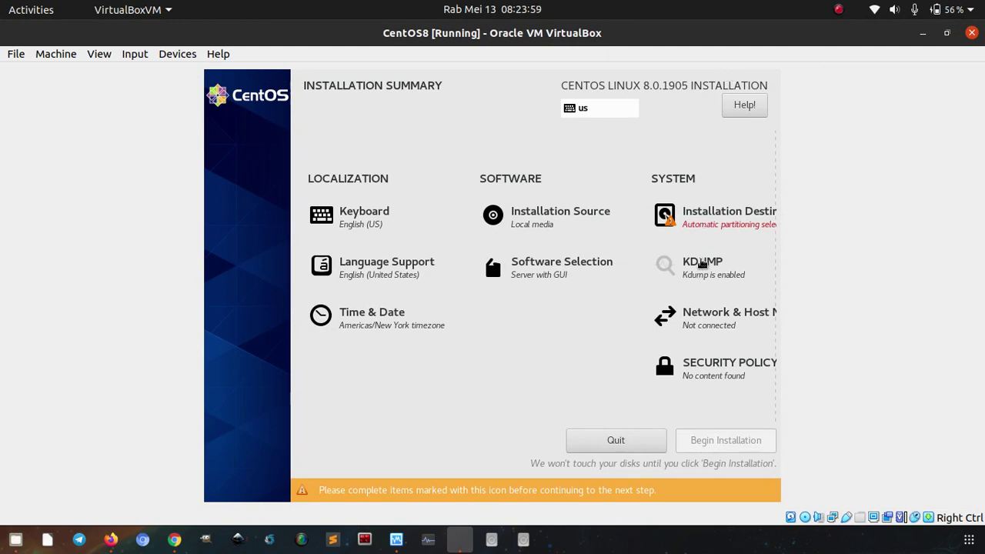
Choose the 50 GiB ATA VBOX HARDDISK as destination with Automatic storage configuration.
{"action": "left_click", "coordinate": [707, 220]}
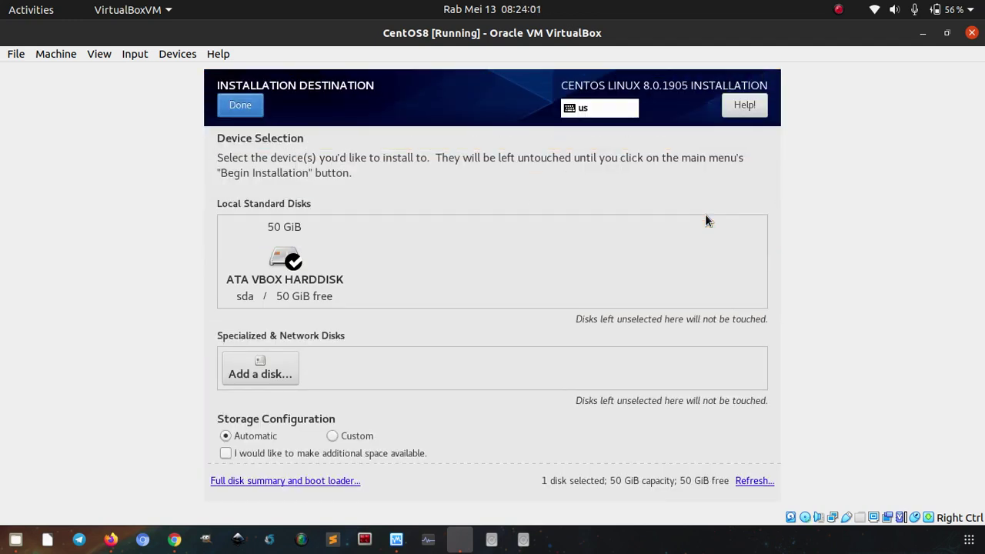
{"action": "left_click", "coordinate": [280, 265]}
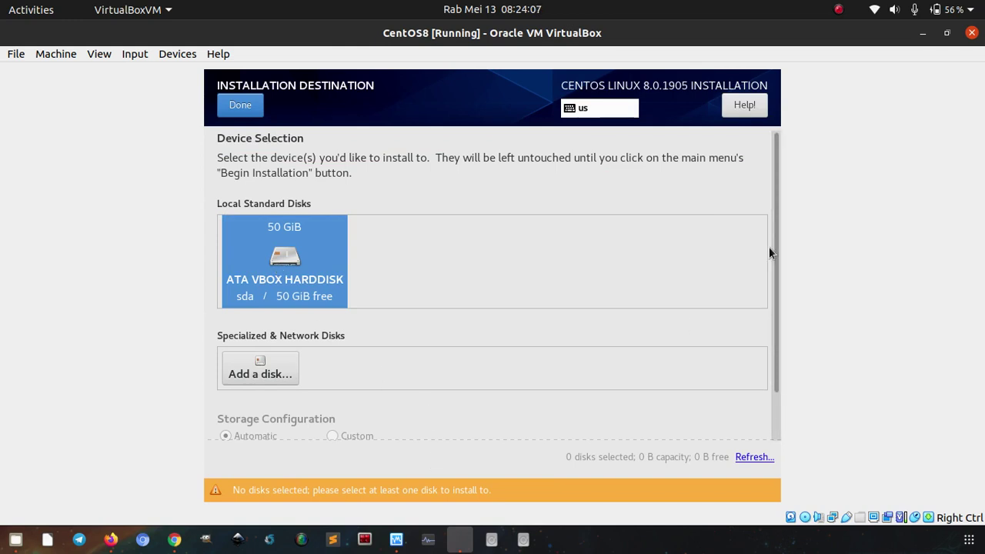
{"action": "left_click_drag", "start_coordinate": [772, 247], "coordinate": [770, 346]}
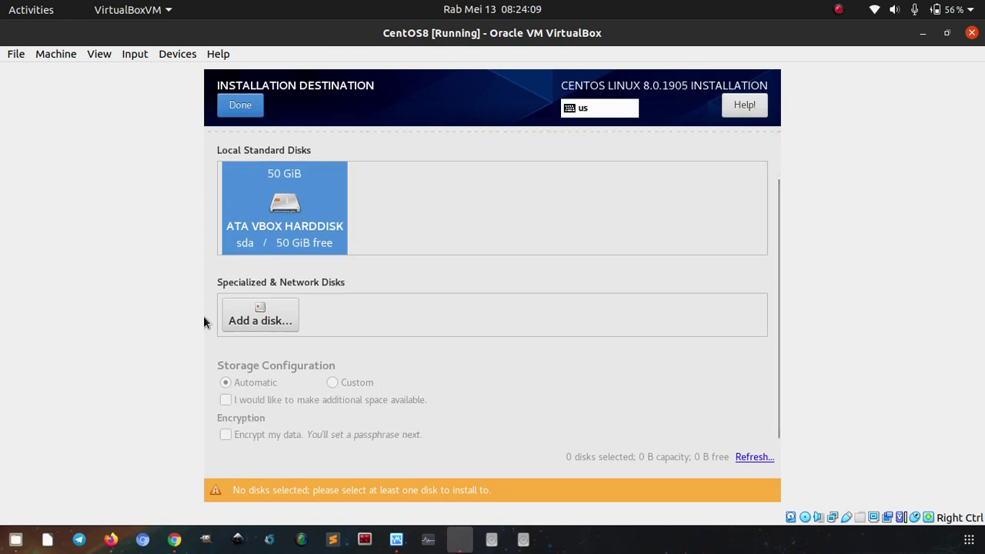
{"action": "left_click", "coordinate": [285, 232]}
{"action": "scroll", "coordinate": [308, 277], "scroll_direction": "up", "scroll_amount": 1}
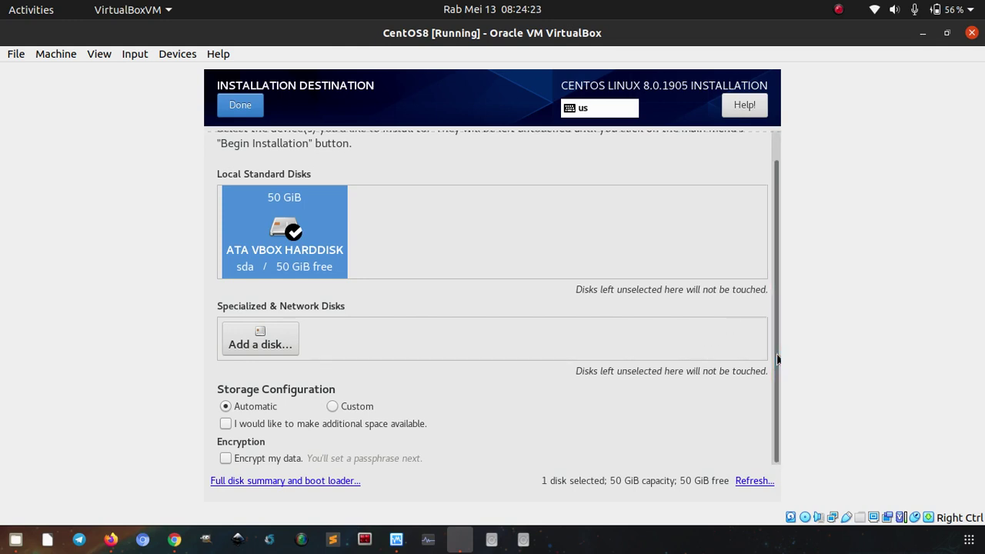
{"action": "scroll", "coordinate": [643, 385], "scroll_direction": "up", "scroll_amount": 1}
{"action": "scroll", "coordinate": [643, 385], "scroll_direction": "down", "scroll_amount": 1}
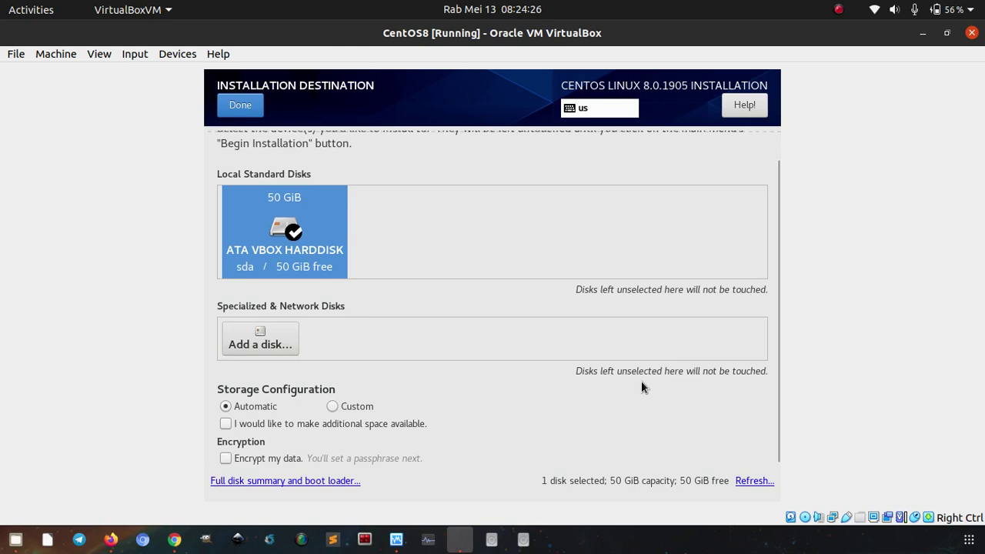
{"action": "left_click", "coordinate": [235, 105]}
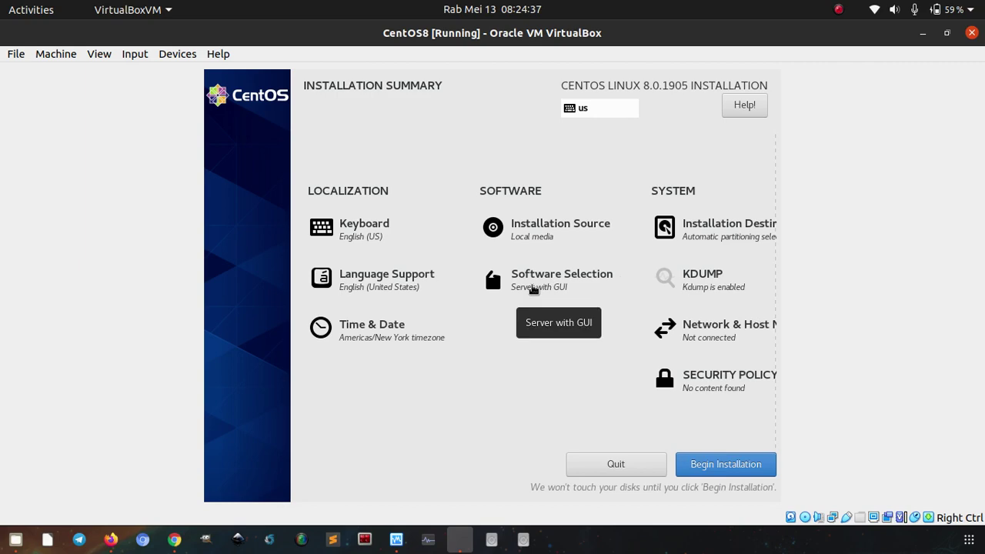
Switch the base environment to Minimal Install and confirm it.
{"action": "left_click", "coordinate": [534, 290]}
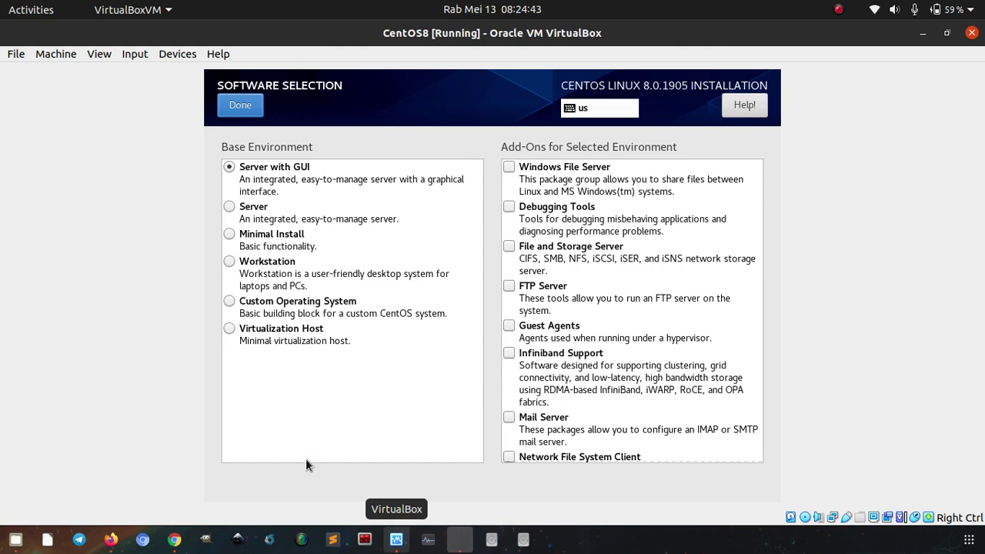
{"action": "left_click", "coordinate": [230, 235]}
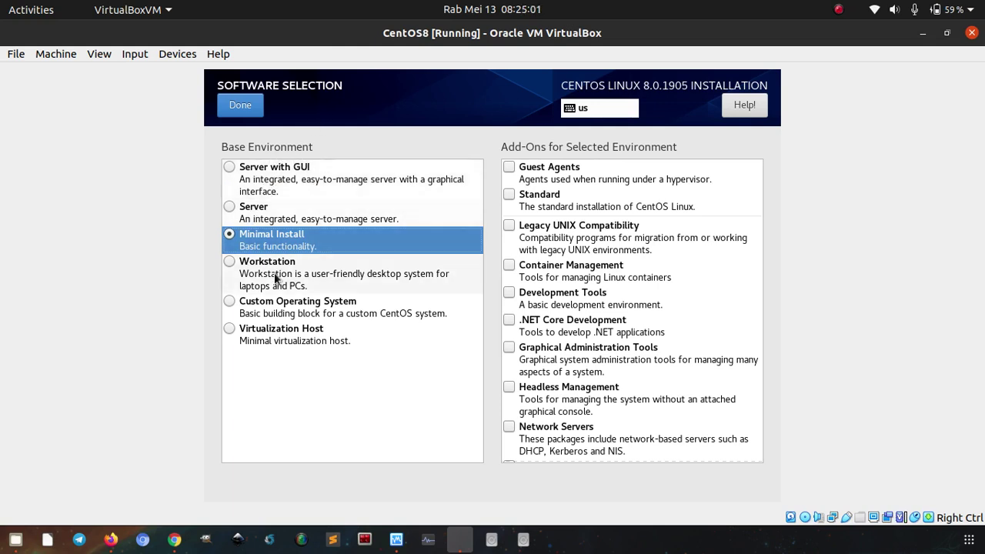
{"action": "left_click", "coordinate": [235, 109]}
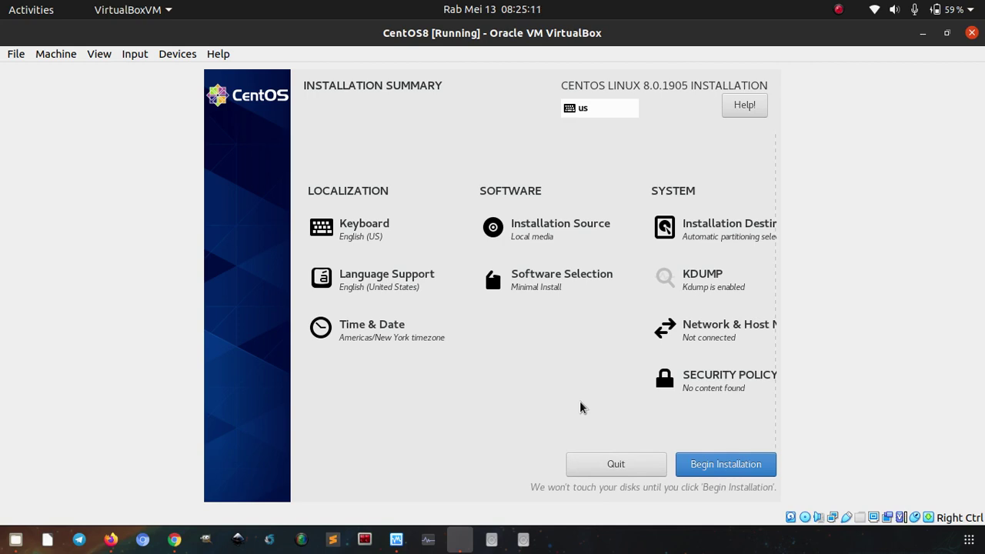
Begin installation and set the root password, accepting it despite the weak-password warning.
{"action": "left_click", "coordinate": [699, 468]}
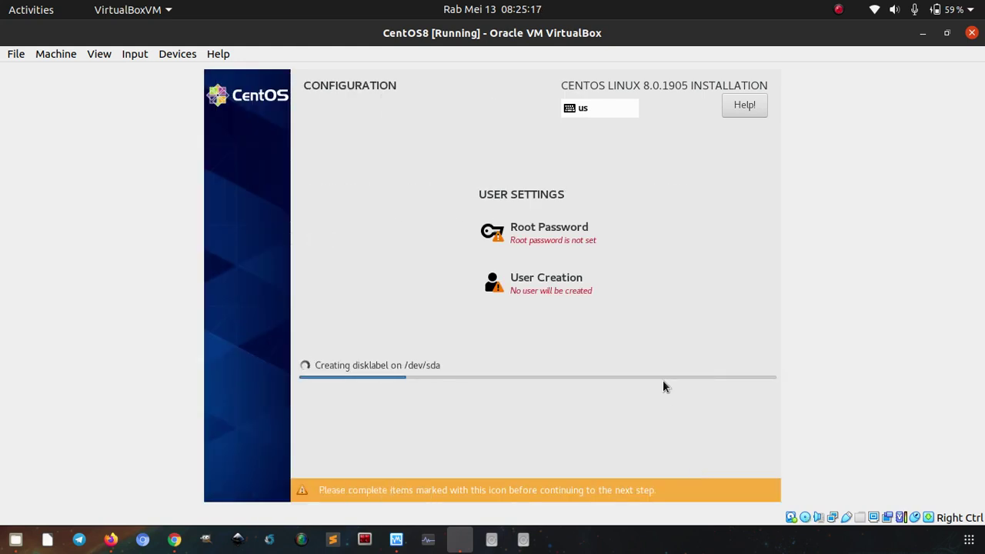
{"action": "left_click", "coordinate": [552, 240]}
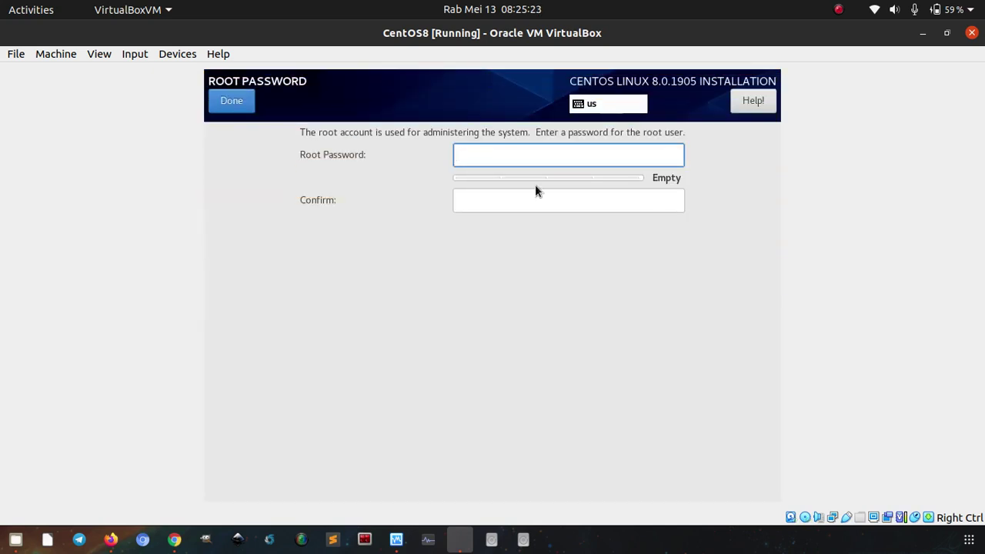
{"action": "type", "text": "********"}
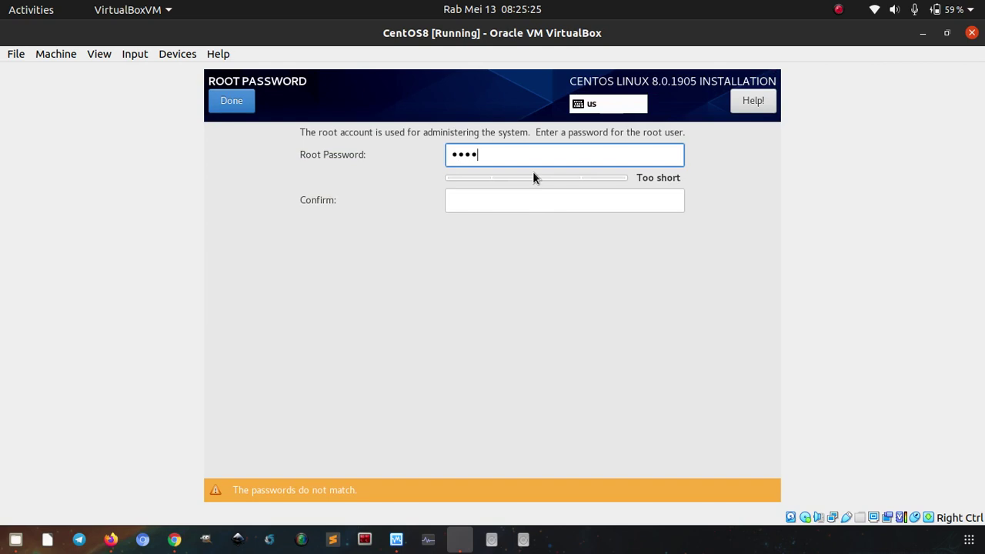
{"action": "type", "text": "*"}
{"action": "left_click", "coordinate": [515, 202]}
{"action": "type", "text": "*********"}
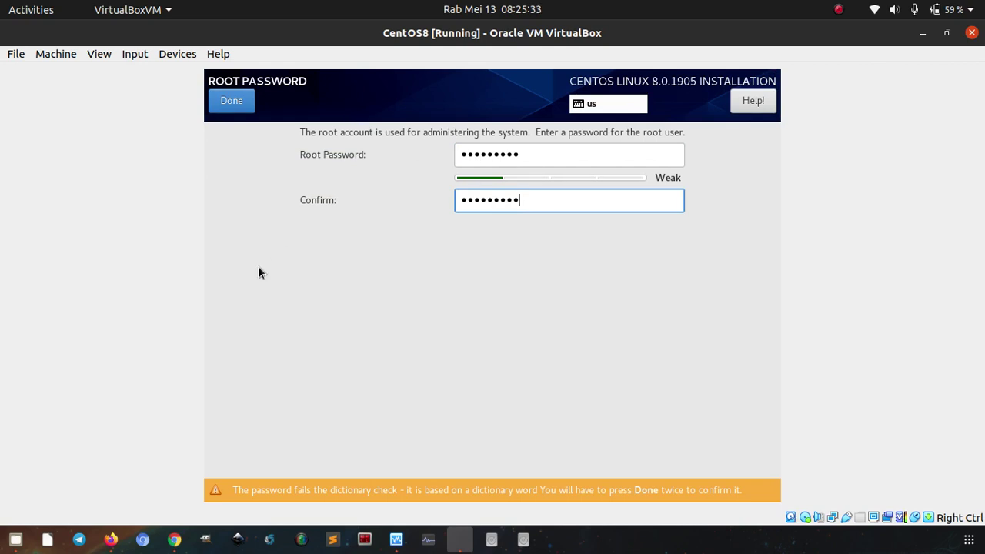
{"action": "left_click", "coordinate": [243, 106]}
{"action": "left_click", "coordinate": [243, 107]}
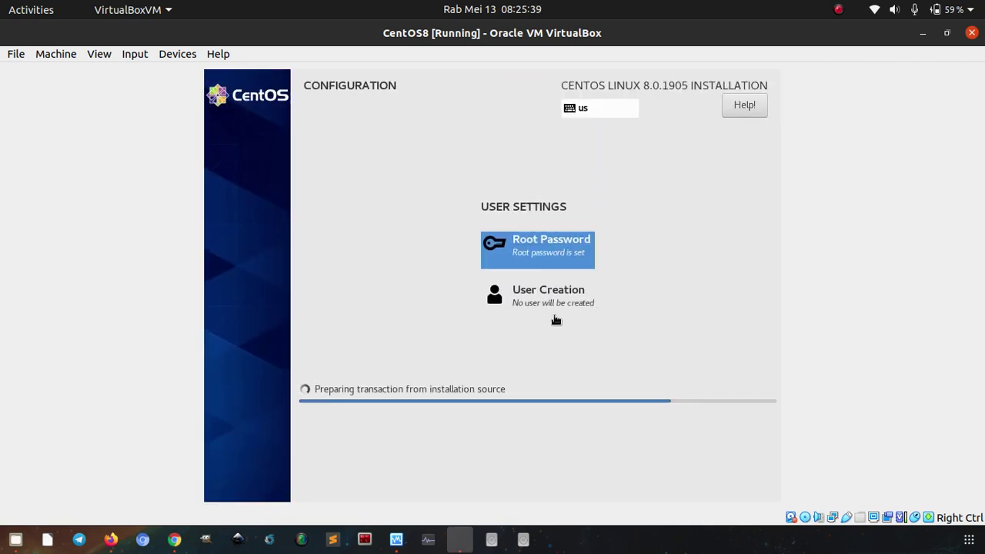
Create a user with the person's full name and user name, marked as administrator.
{"action": "left_click", "coordinate": [549, 307]}
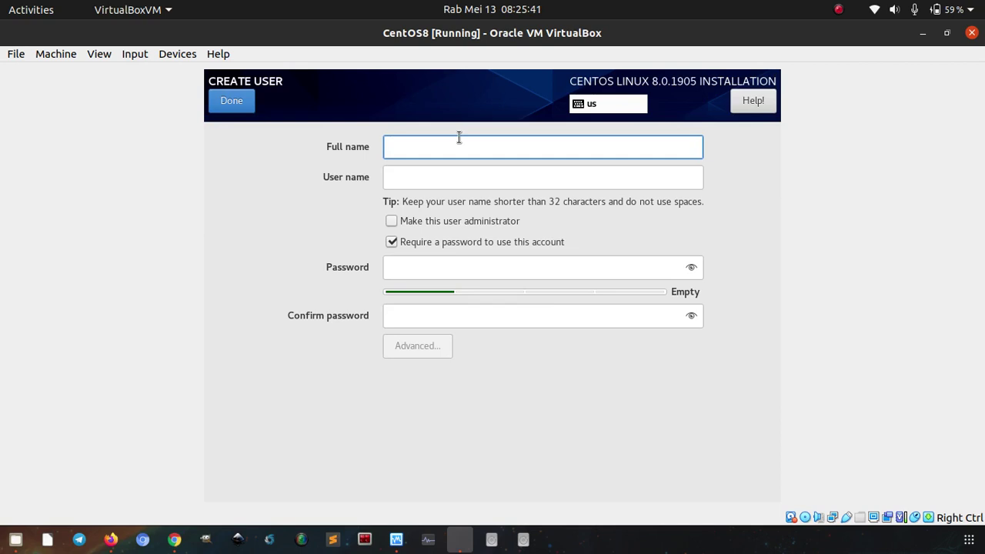
{"action": "type", "text": "Musa "}
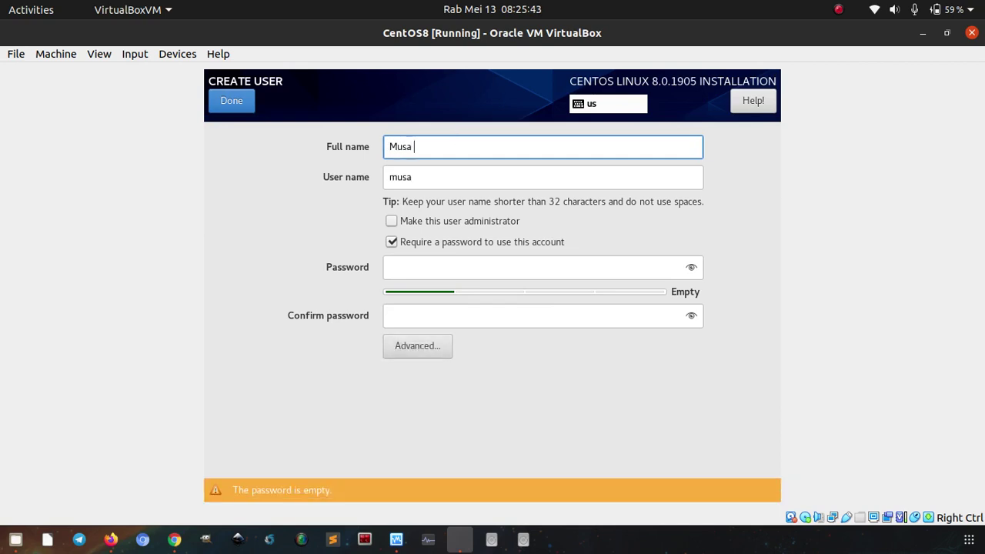
{"action": "type", "text": "Amin"}
{"action": "key", "text": "Tab"}
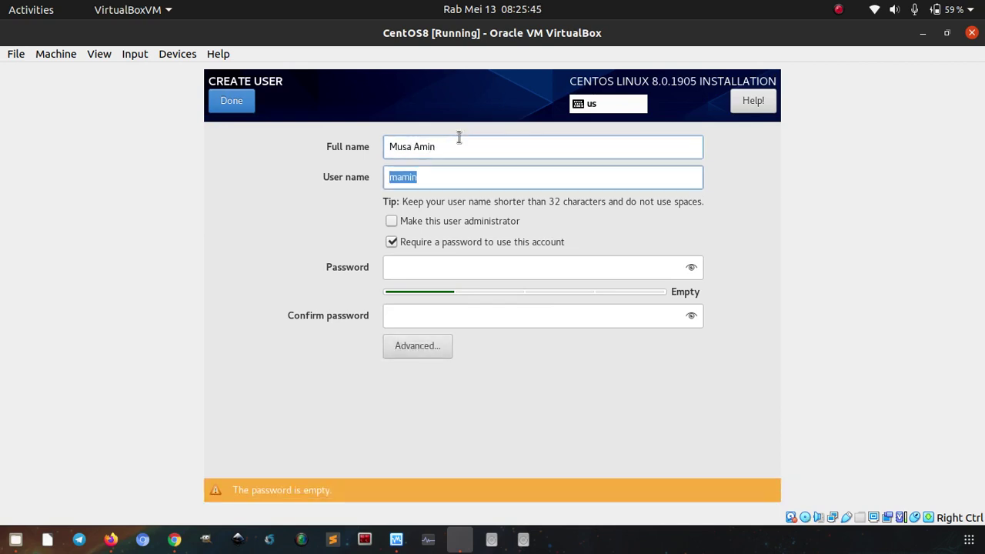
{"action": "type", "text": "musa"}
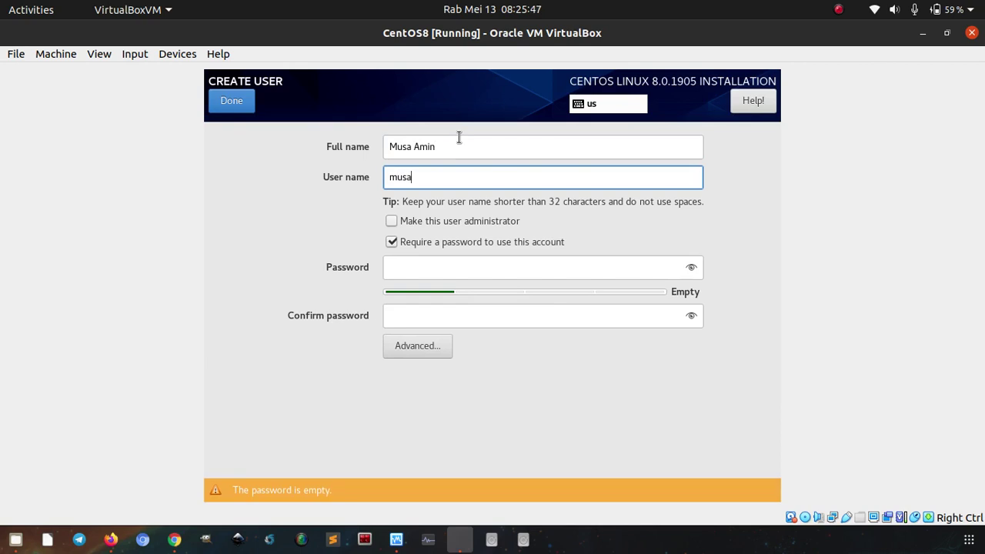
{"action": "left_click", "coordinate": [394, 222]}
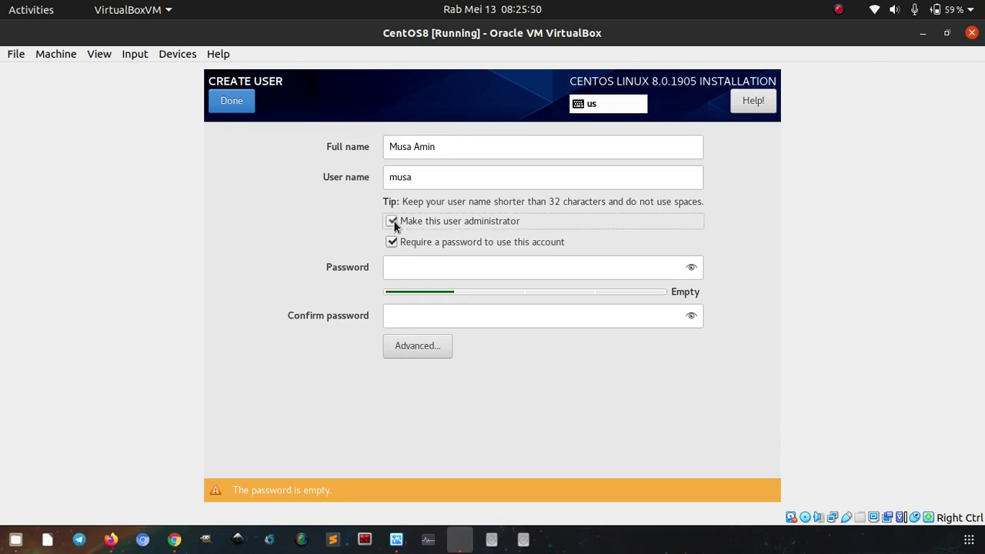
Enter and confirm the user's password, accepting it despite the weak-password warning.
{"action": "left_click", "coordinate": [410, 275]}
{"action": "type", "text": "•••••••"}
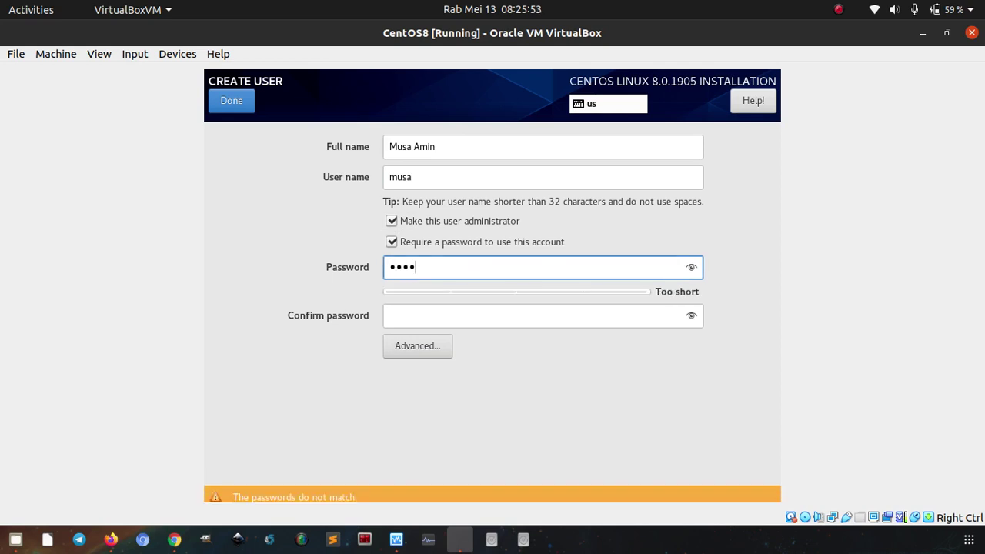
{"action": "type", "text": "••"}
{"action": "key", "text": "Tab"}
{"action": "type", "text": "•••••••••"}
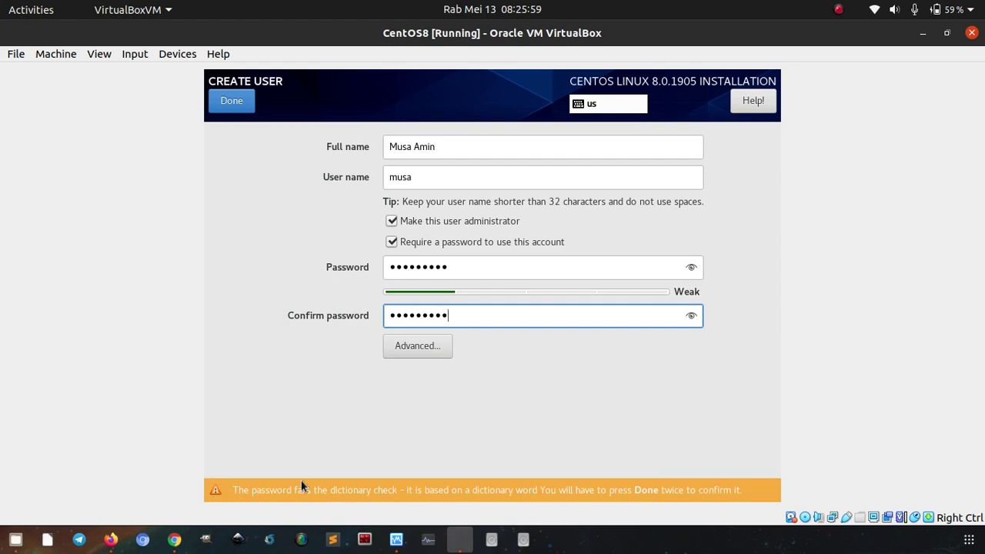
{"action": "left_click", "coordinate": [228, 104]}
{"action": "left_click", "coordinate": [228, 104]}
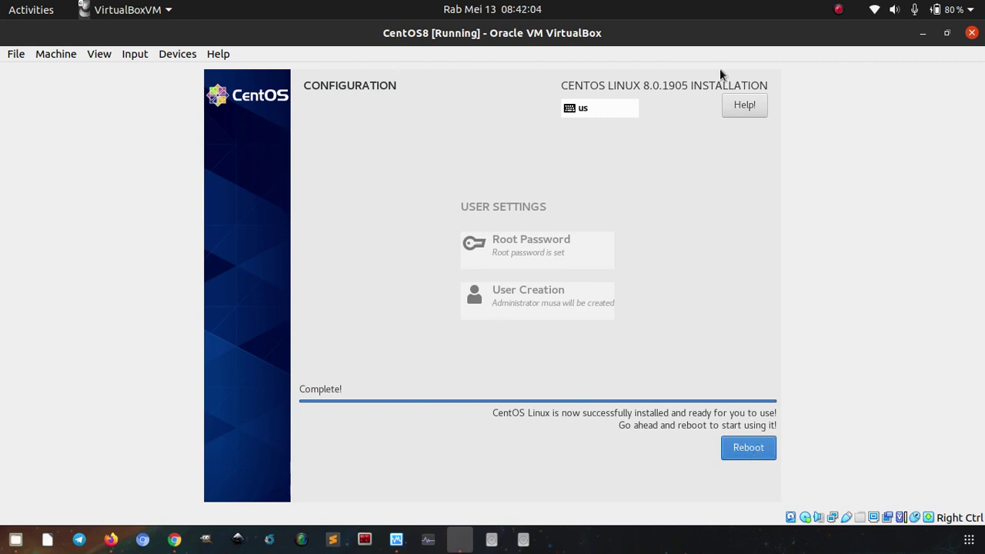
Reboot into the default CentOS Linux 8 entry, log in as root, and clear the console.
{"action": "left_click", "coordinate": [740, 455]}
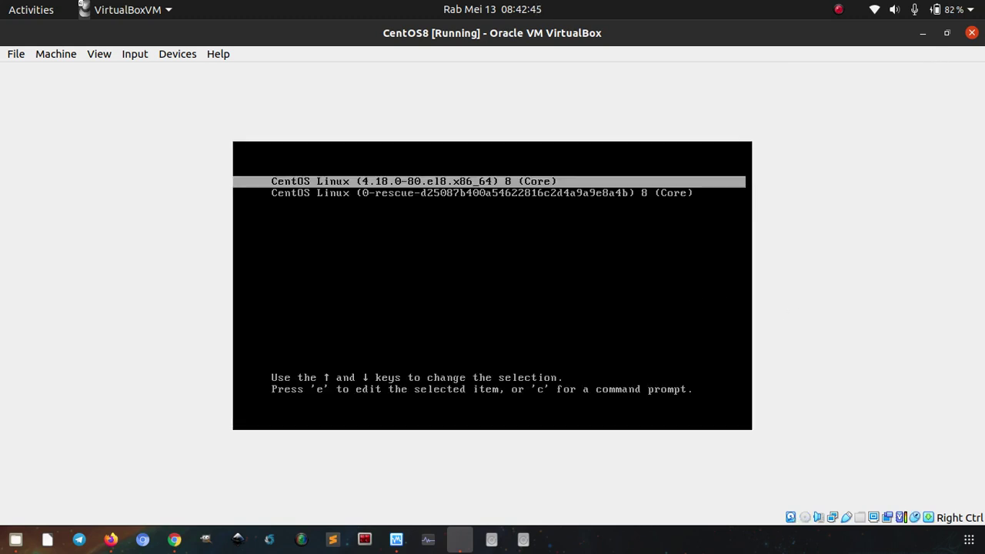
{"action": "key", "text": "Return"}
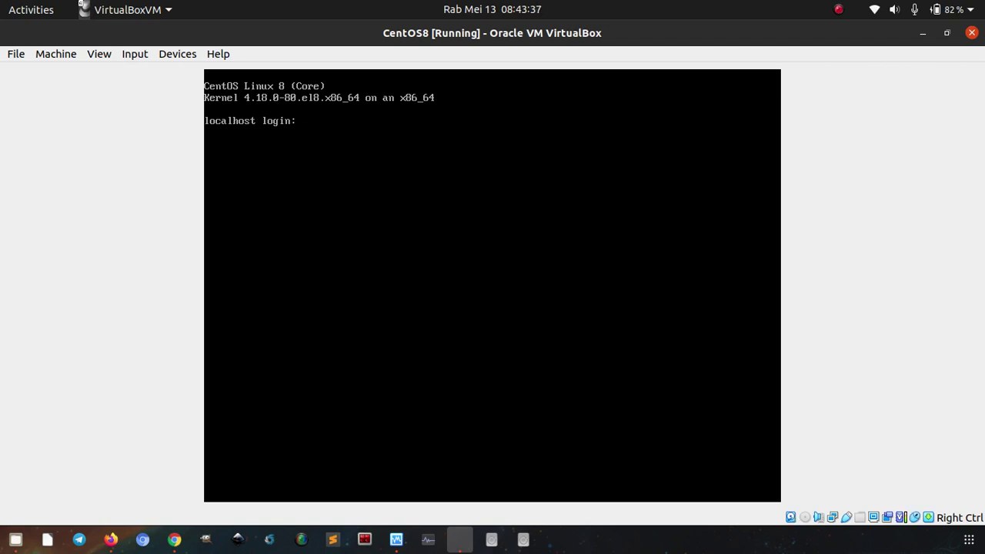
{"action": "type", "text": "root"}
{"action": "key", "text": "Return"}
{"action": "key", "text": "Return"}
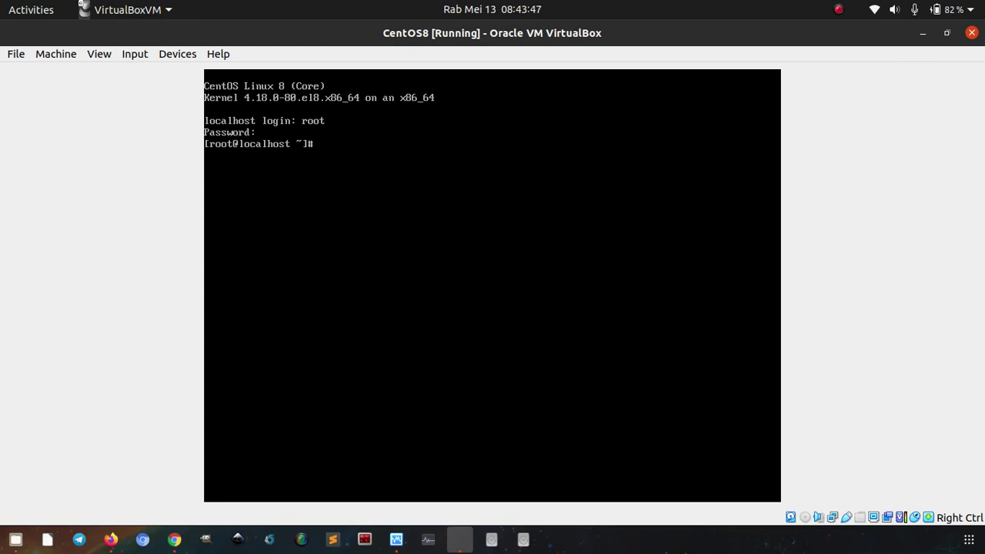
{"action": "key", "text": "ctrl+l"}
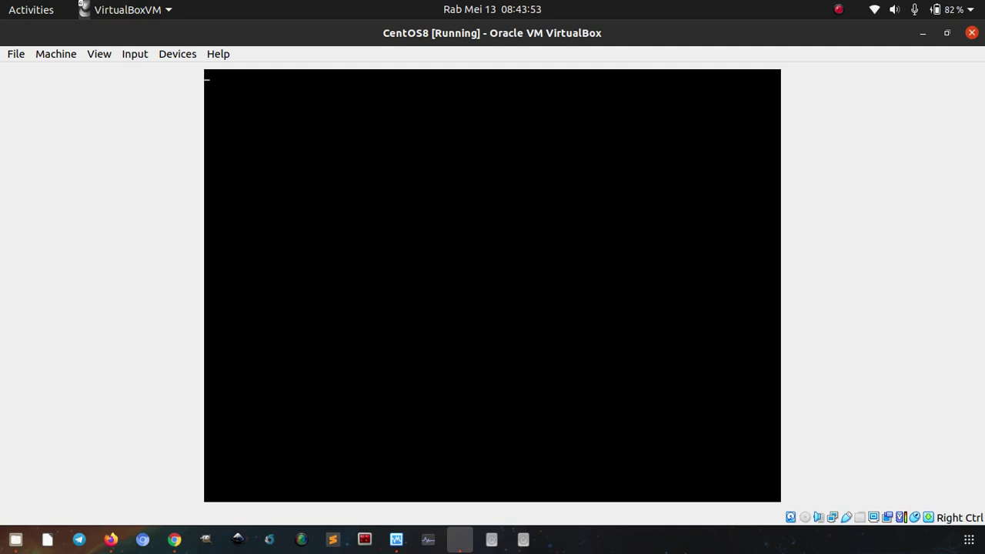
Log in as the new user, su to root and exit back, then release VM capture with Right Ctrl.
{"action": "type", "text": "musa"}
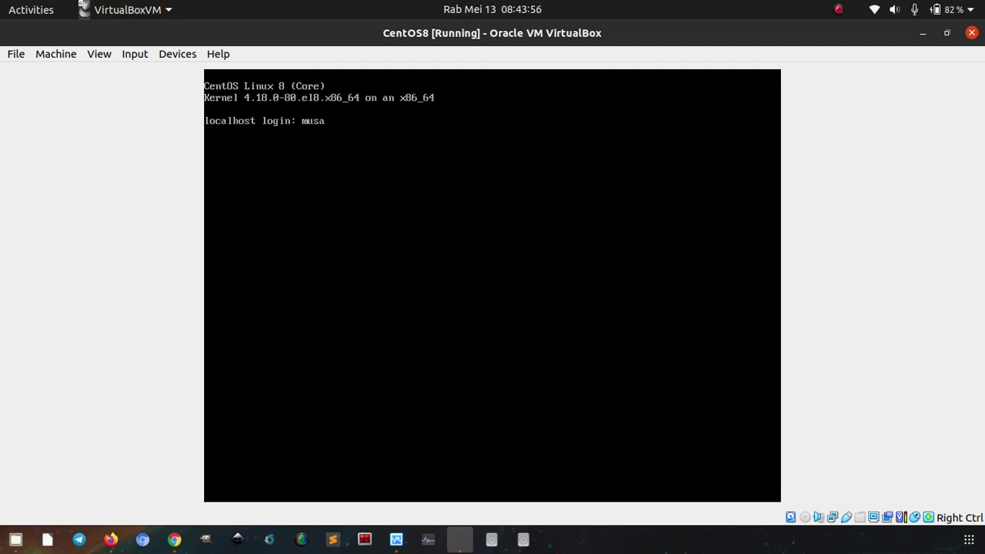
{"action": "key", "text": "Return"}
{"action": "type", "text": "su"}
{"action": "key", "text": "Return"}
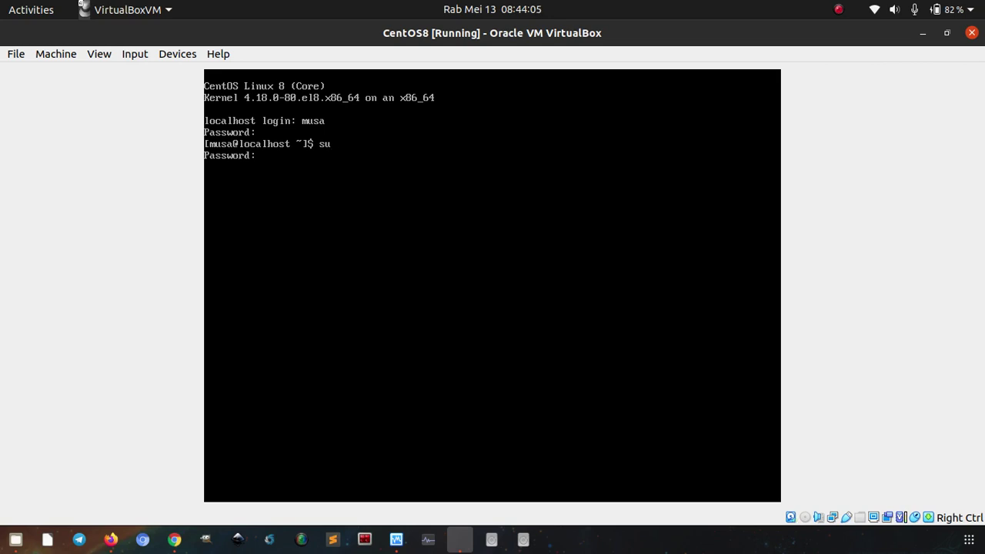
{"action": "key", "text": "Return"}
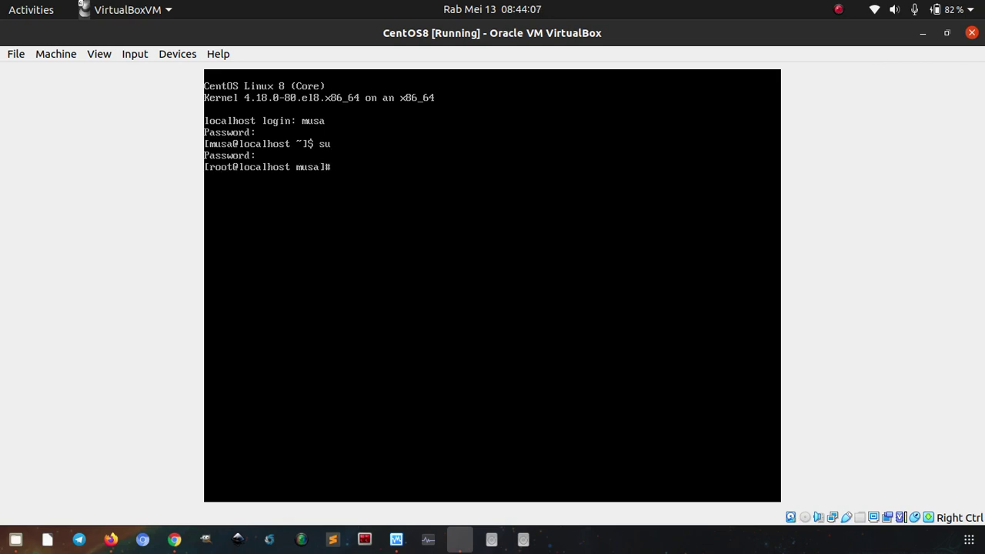
{"action": "key", "text": "ctrl+d"}
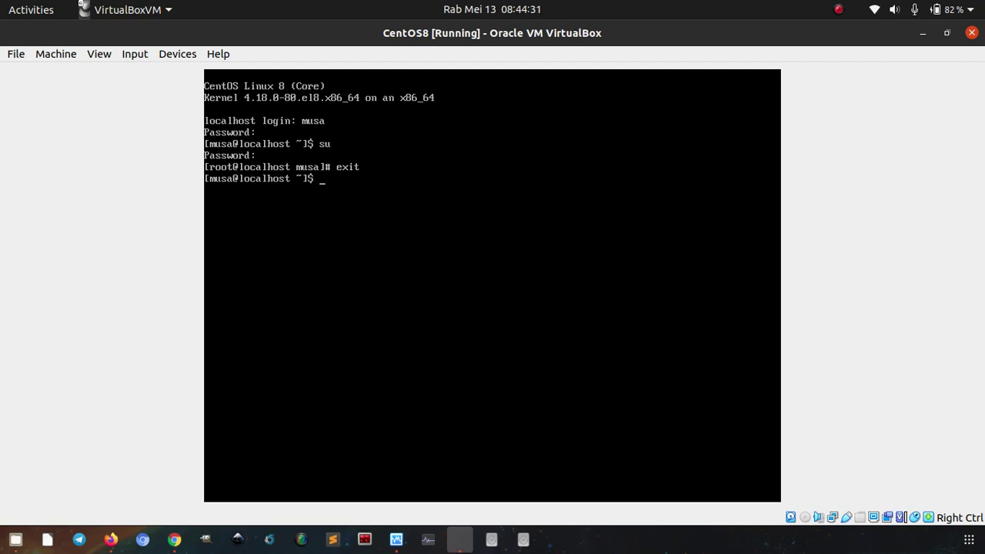
{"action": "key", "text": "Control_R"}
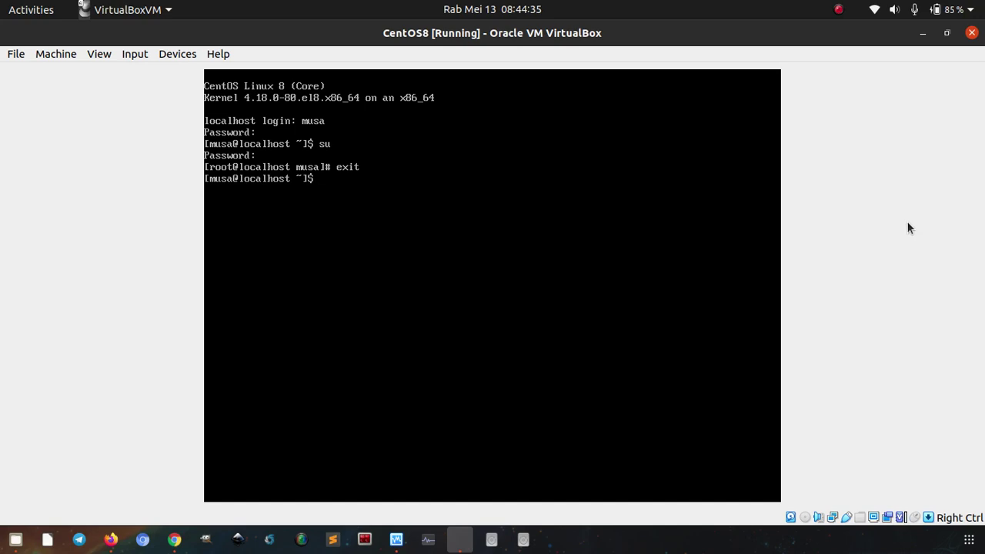